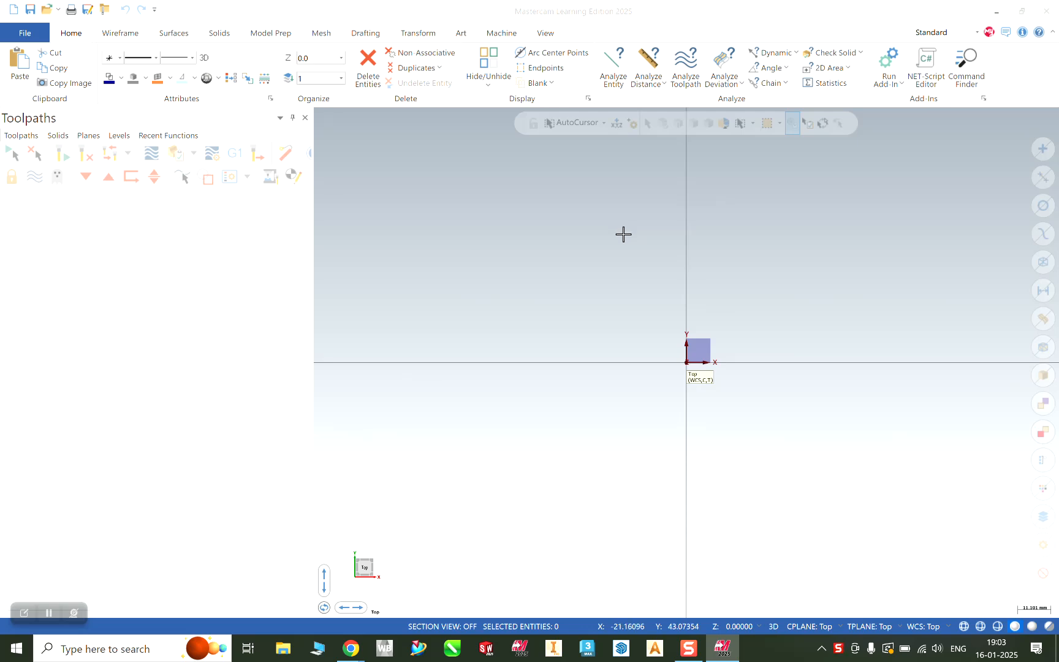
Step: Start a new part file, and open Circula Mill.emcam from the recent documents
left_click(25, 34)
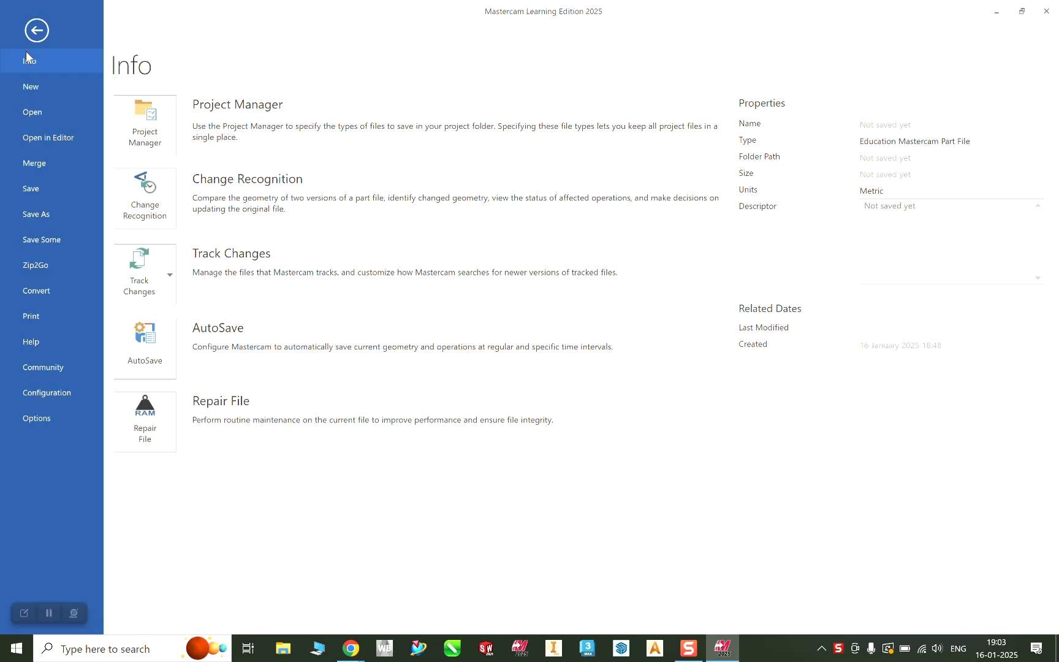
left_click(42, 92)
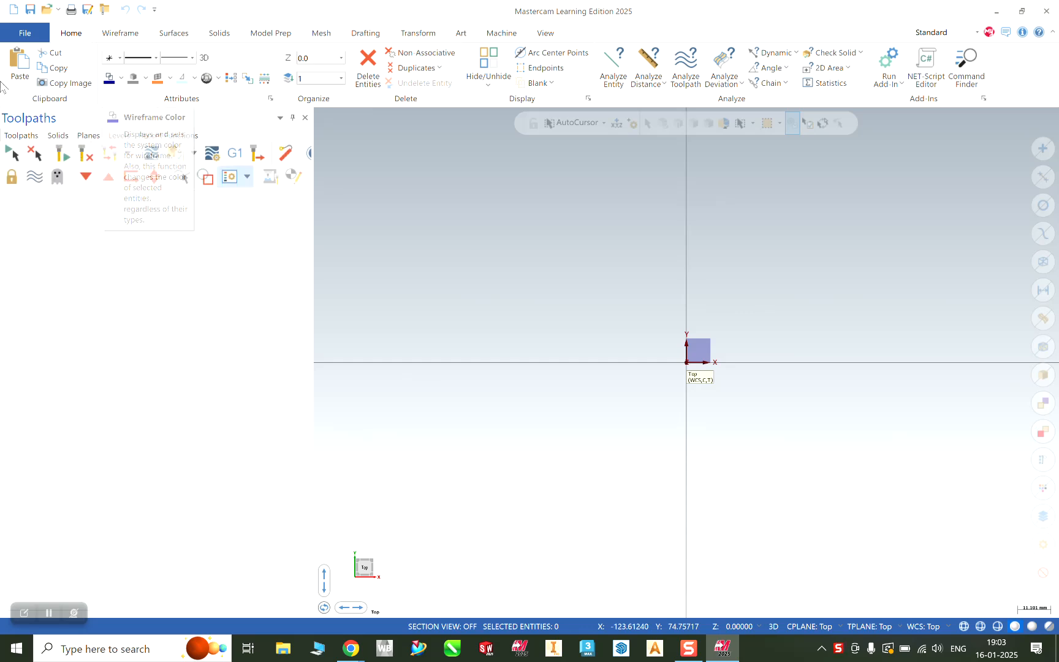
left_click(30, 33)
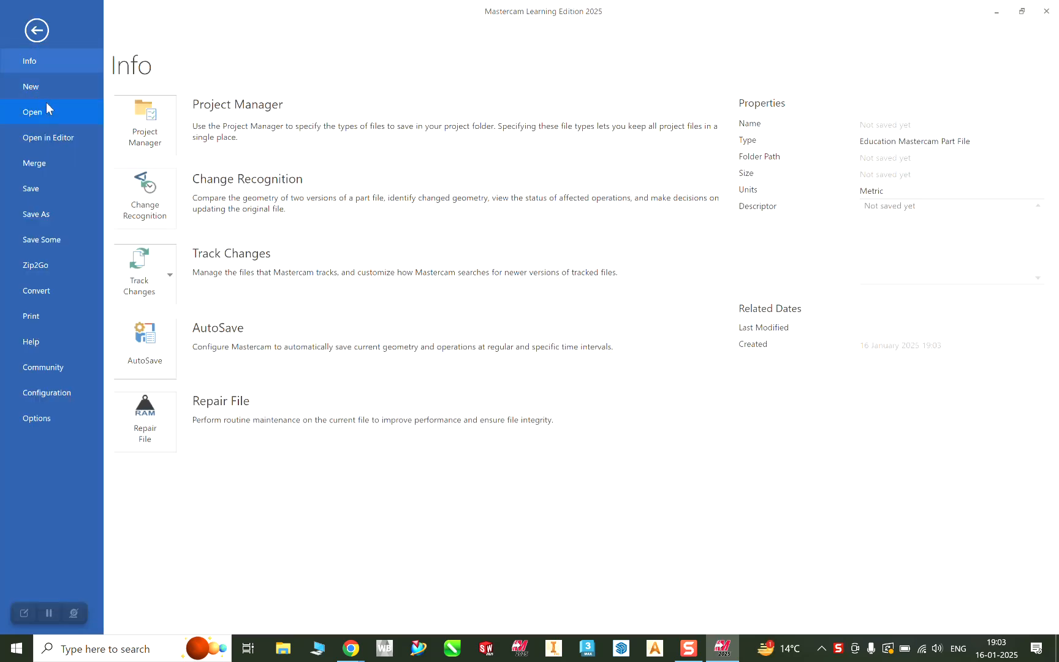
left_click(51, 113)
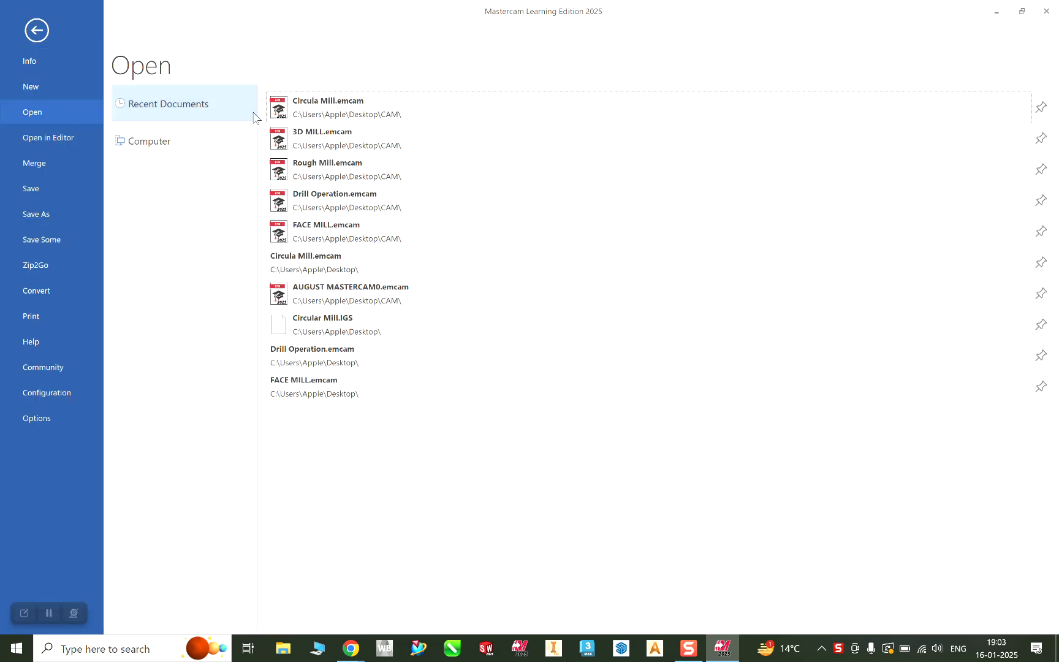
left_click(332, 107)
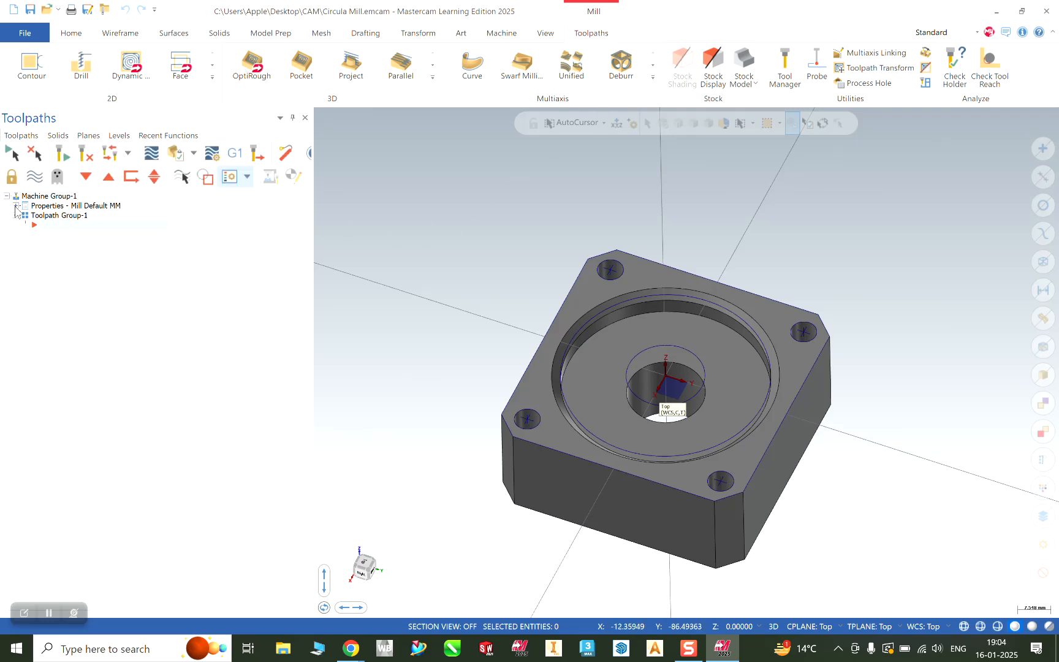
Step: In the machine group's stock setup, create rectangular stock around the solid body
left_click(17, 207)
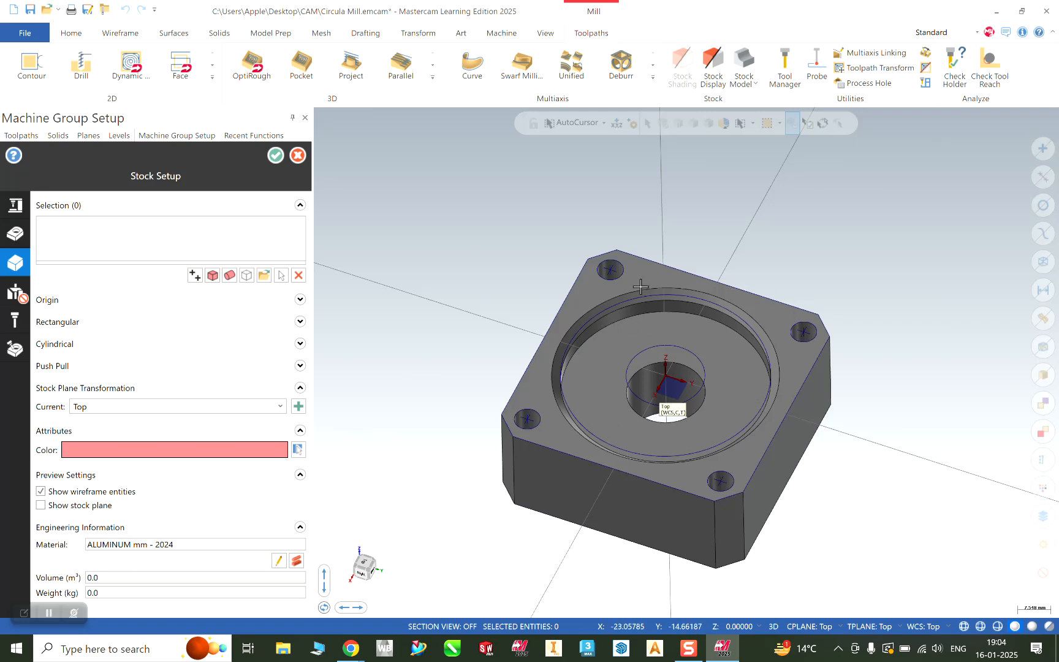
left_click(213, 275)
left_click(591, 288)
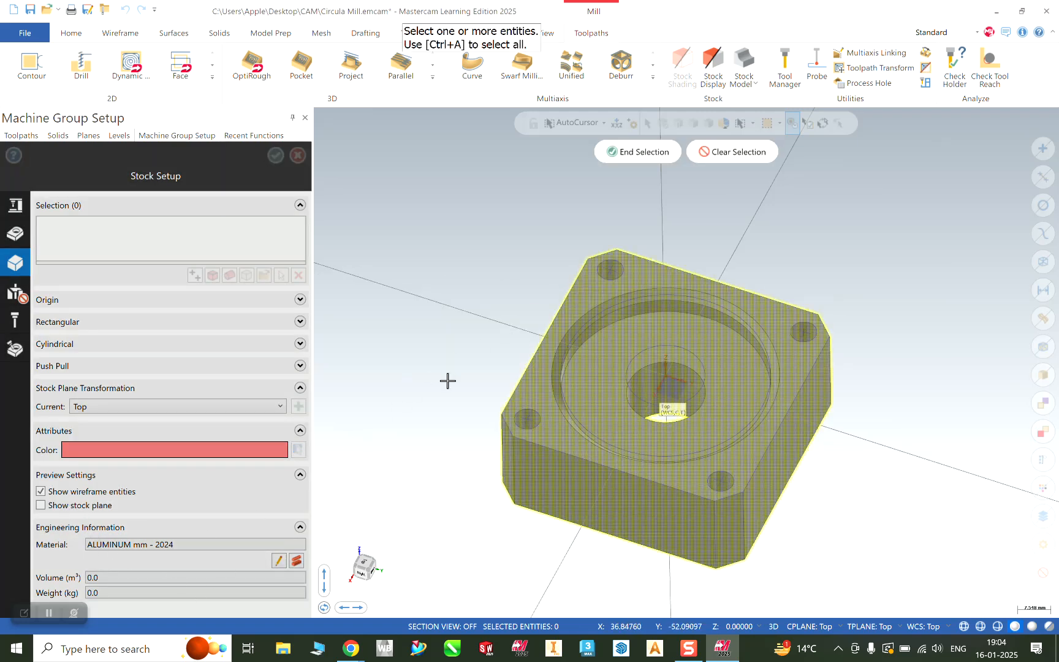
left_click(631, 152)
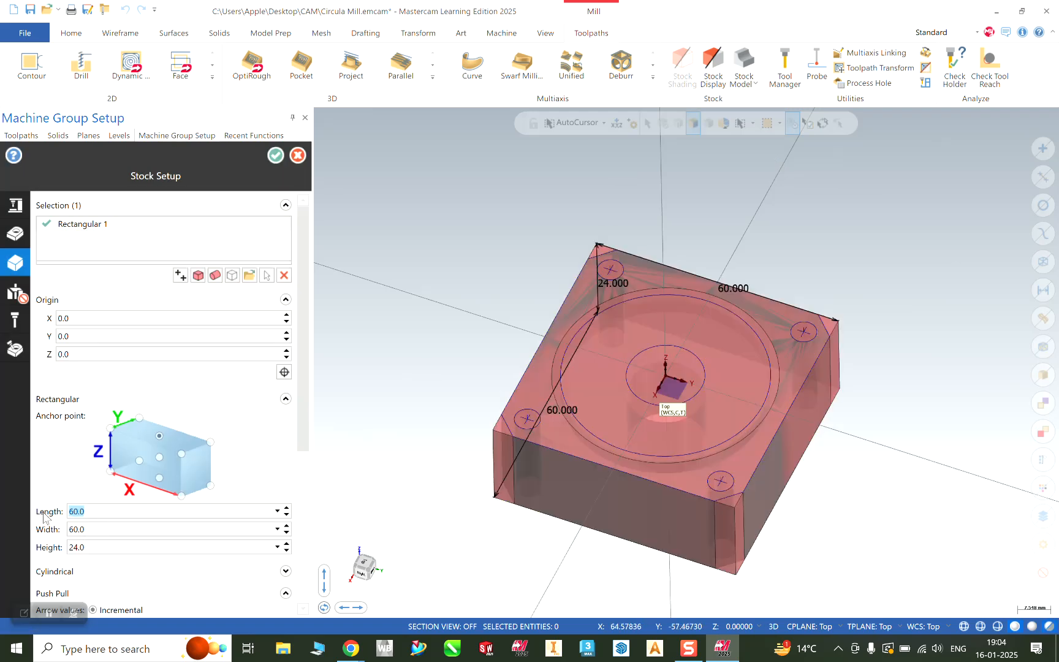
Step: Set the rectangular stock's length and width to 65 mm each and accept the stock setup
type("65")
left_click(86, 532)
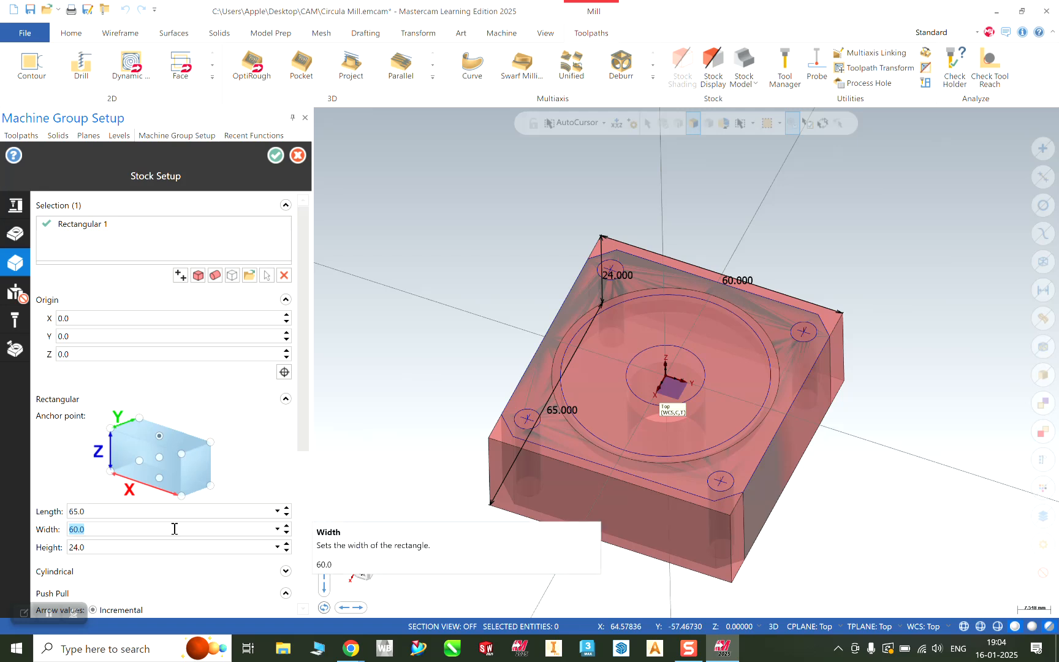
type("65")
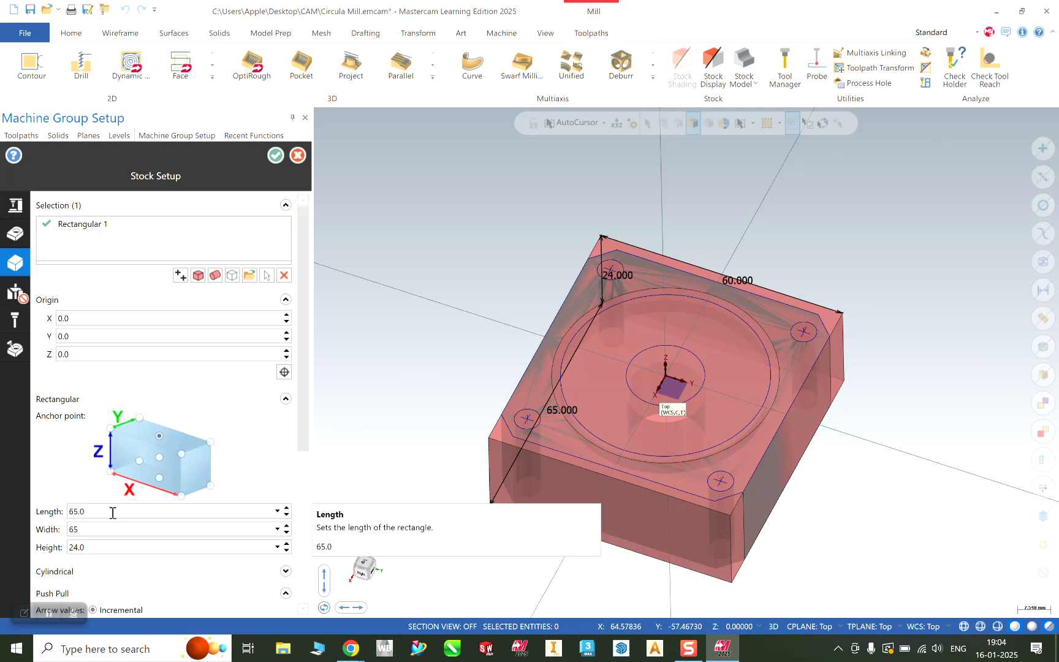
left_click(113, 513)
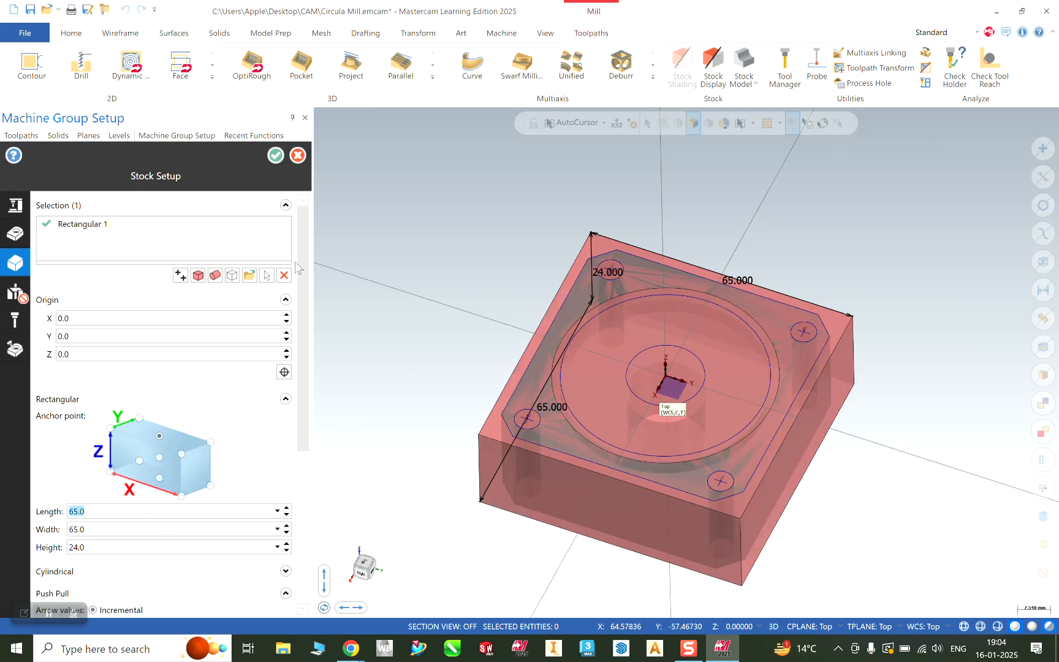
left_click(274, 157)
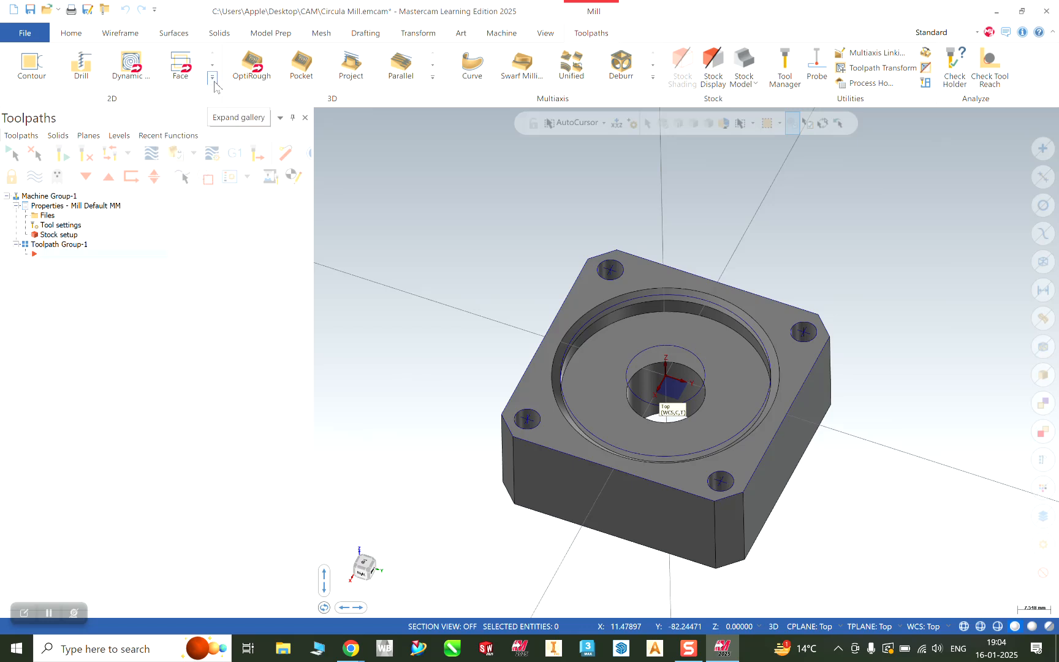
Step: Create a Contour toolpath chained on the large circular pocket's upper edge
left_click(29, 66)
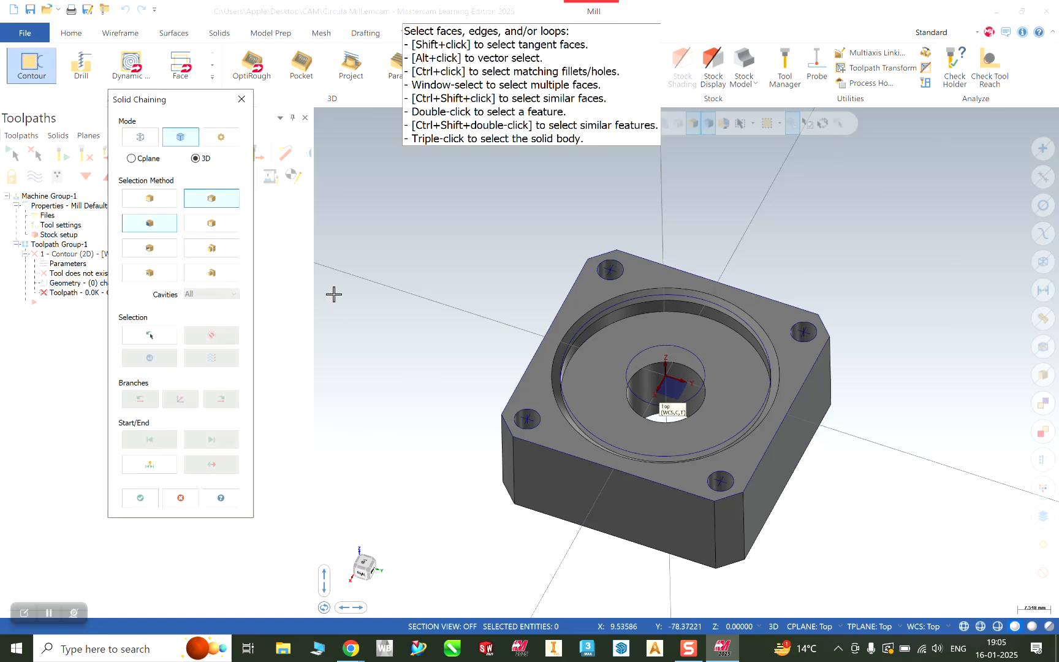
left_click_drag(188, 104, 256, 112)
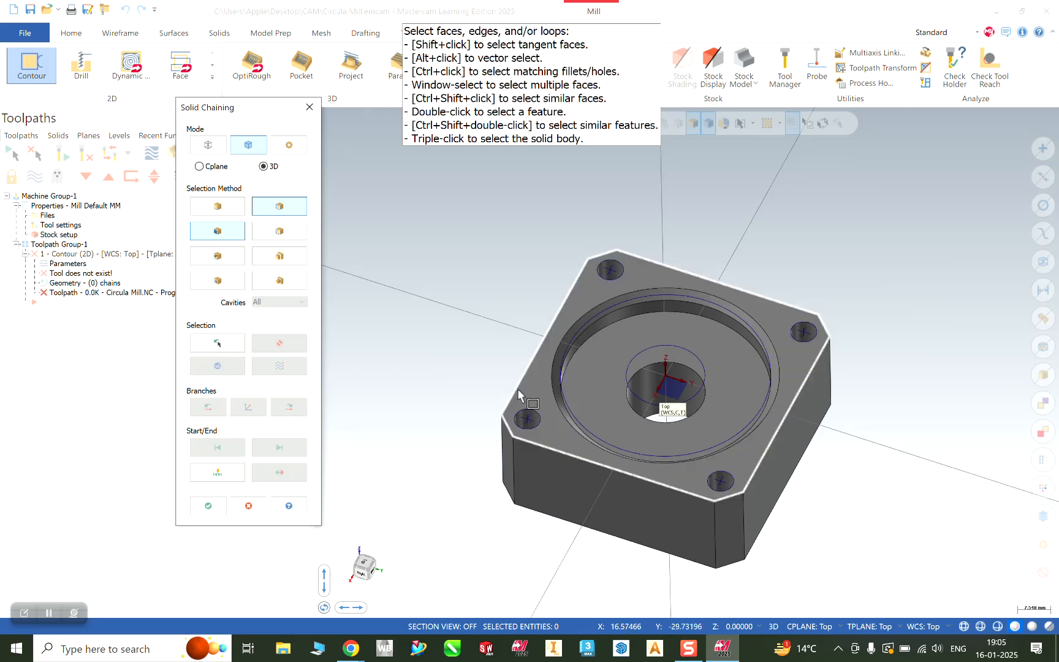
left_click(569, 328)
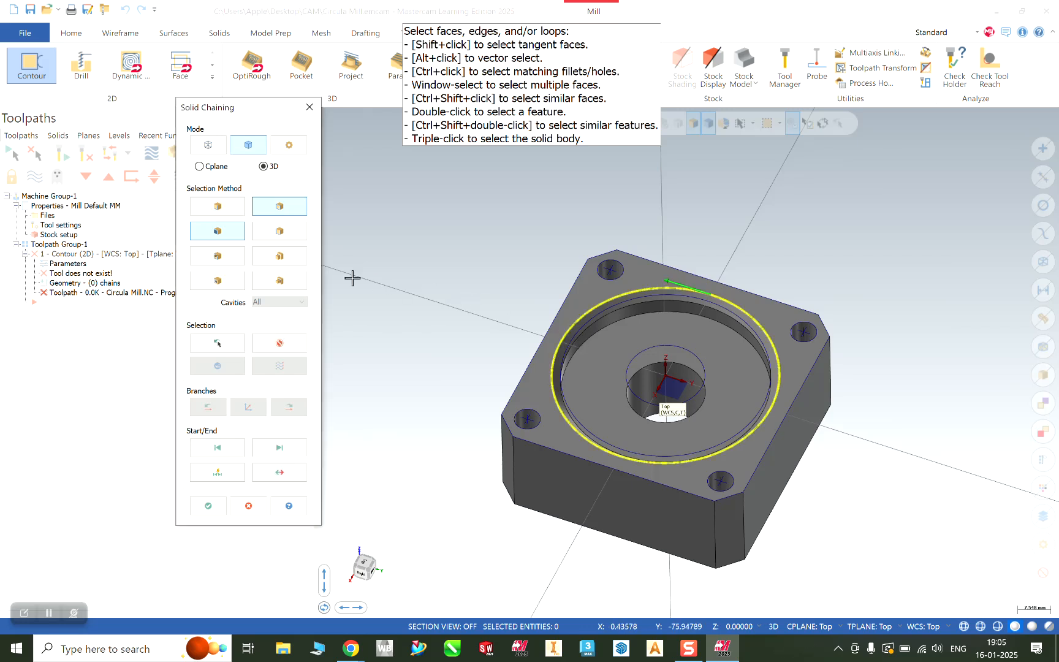
left_click(215, 509)
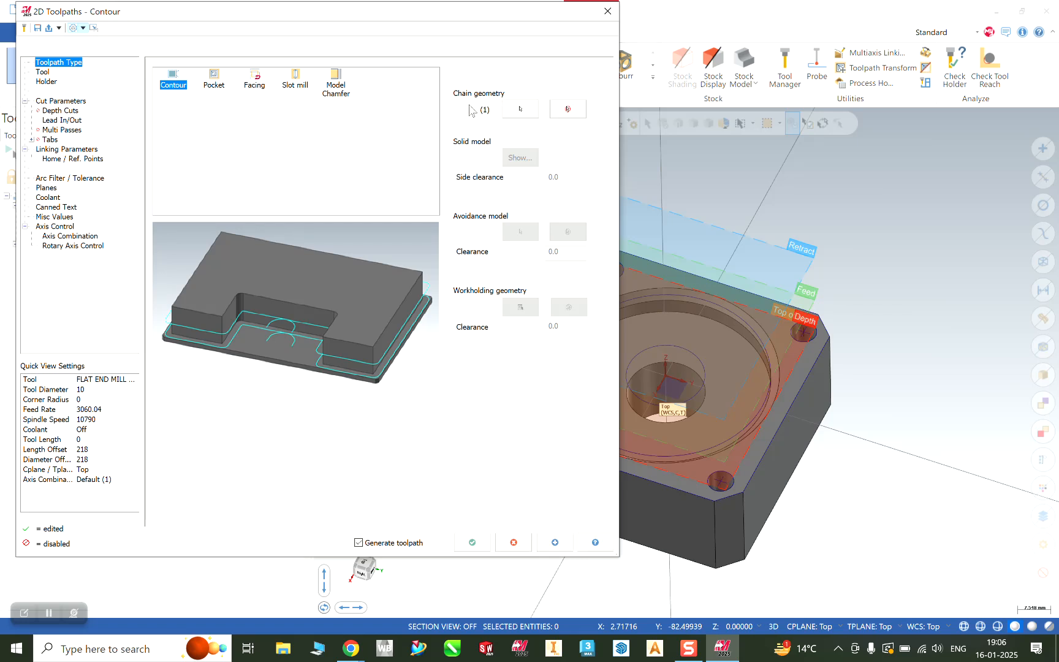
Step: Filter the contour's tool list to chamfer mills only, ignoring the tool diameter
left_click(45, 73)
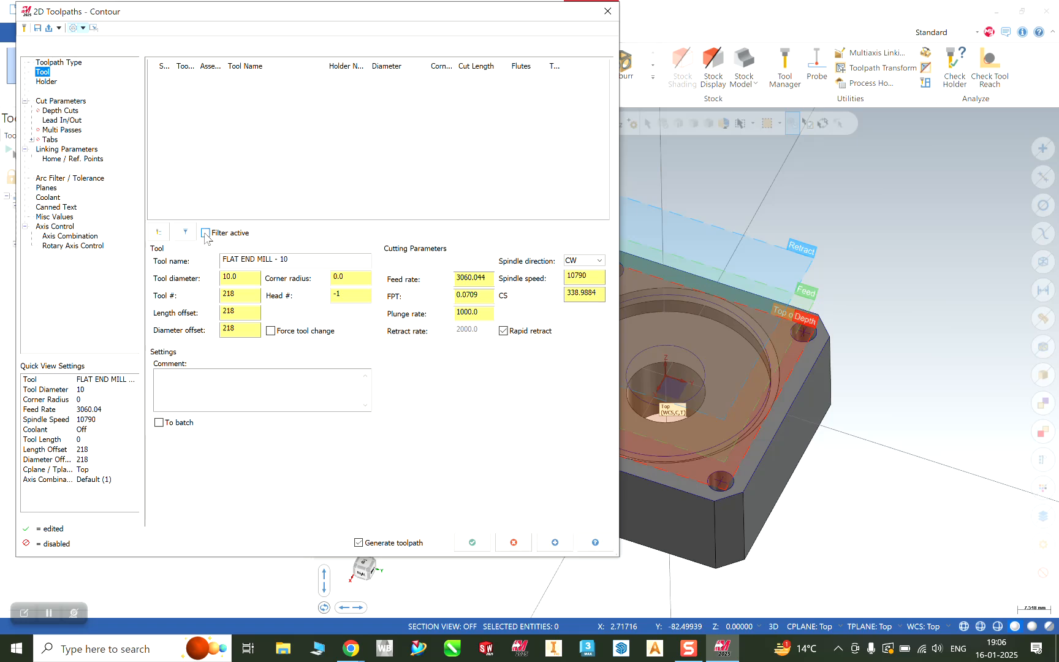
left_click(185, 232)
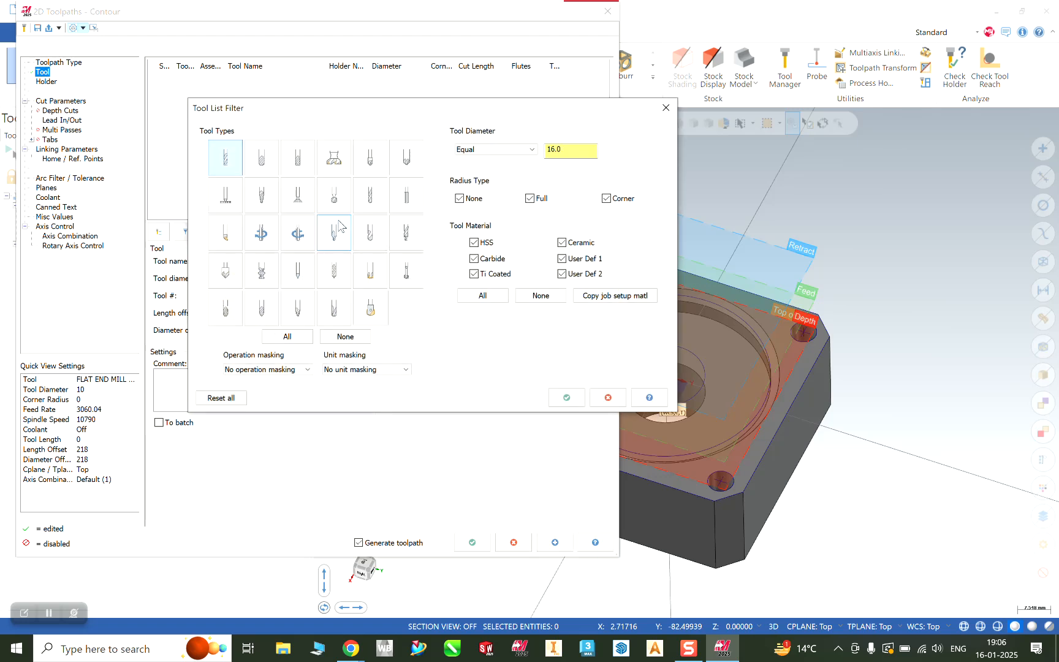
left_click(341, 339)
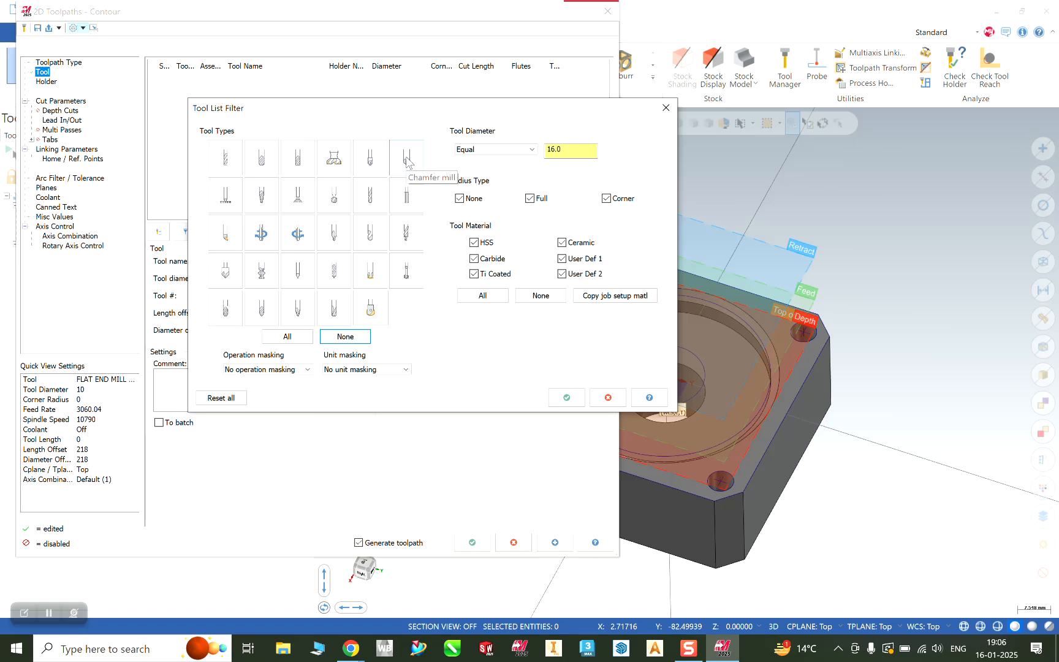
left_click(473, 153)
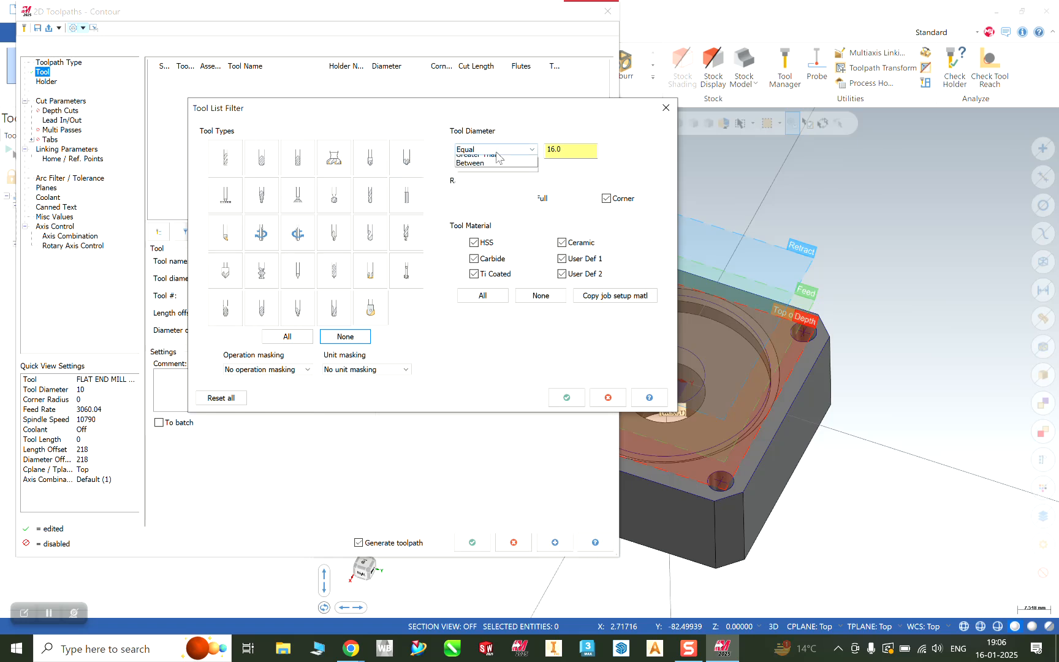
left_click(495, 161)
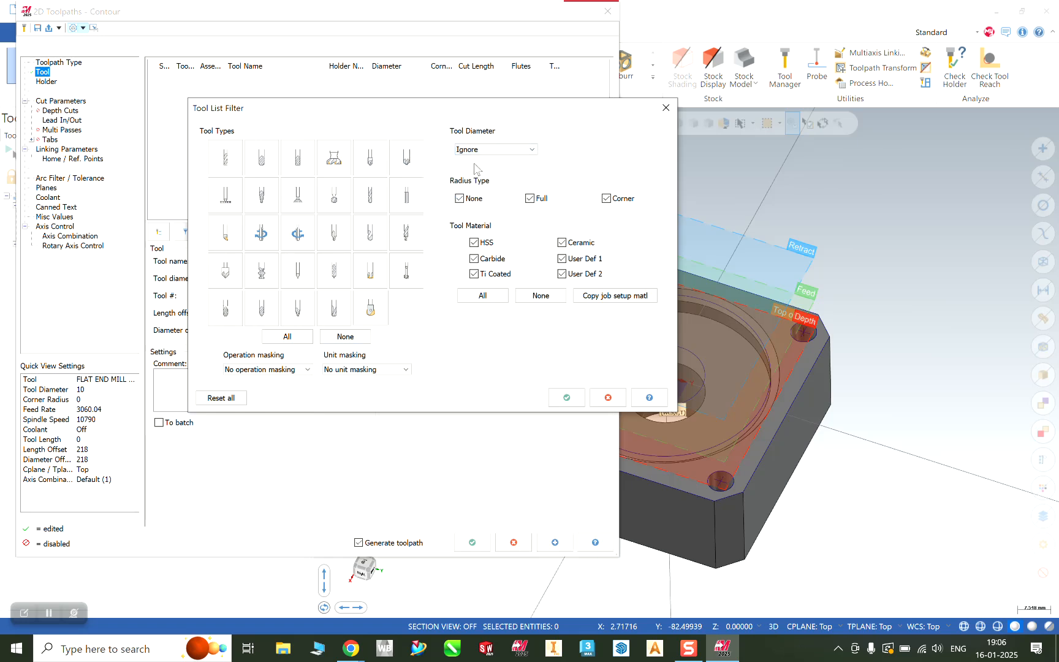
left_click(407, 158)
left_click(567, 399)
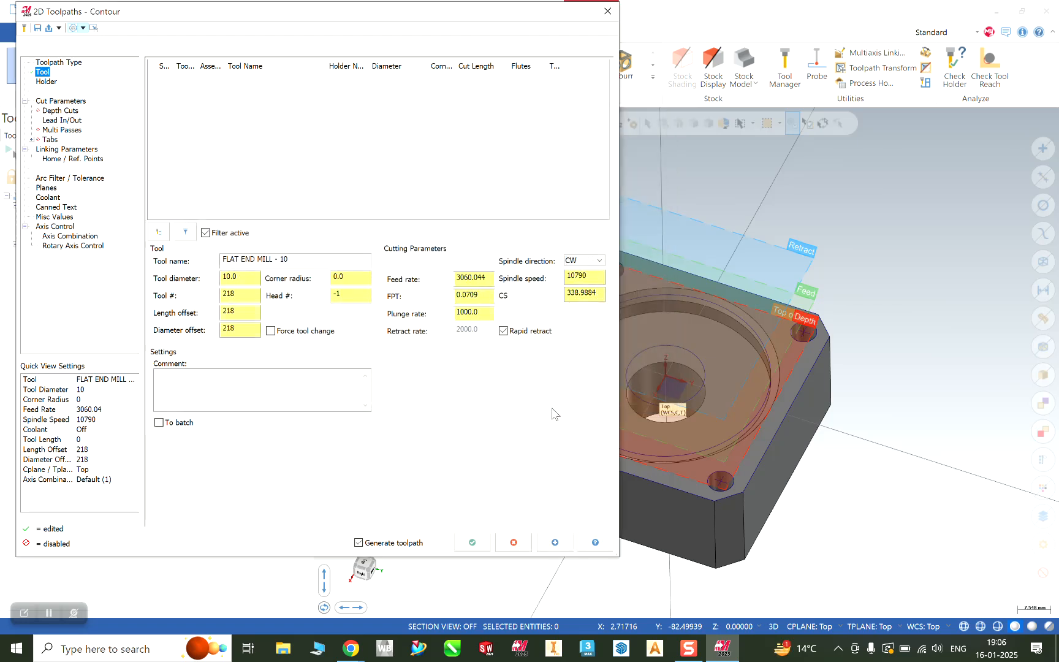
Step: Select CHAMFER MILL 10/90DEG from the tool library for the contour toolpath
left_click(160, 235)
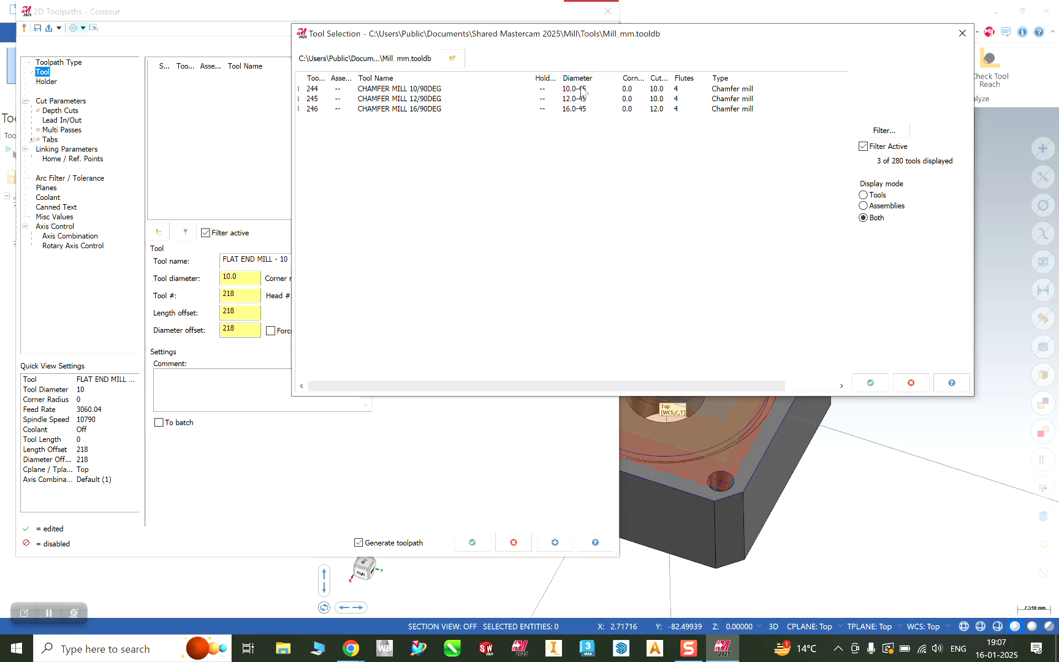
left_click(581, 101)
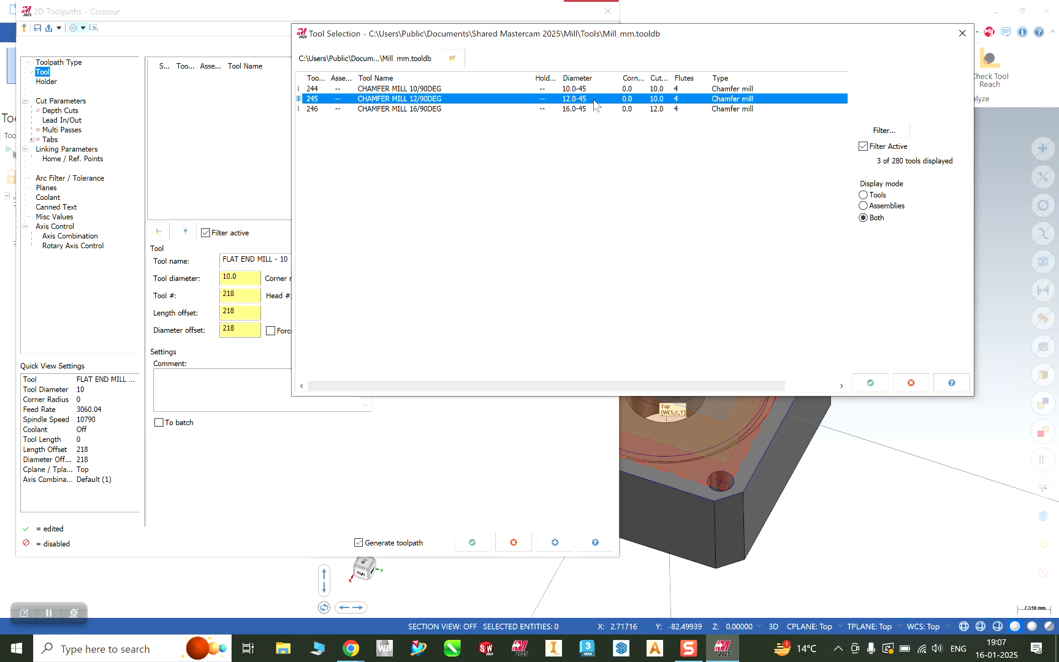
left_click(565, 88)
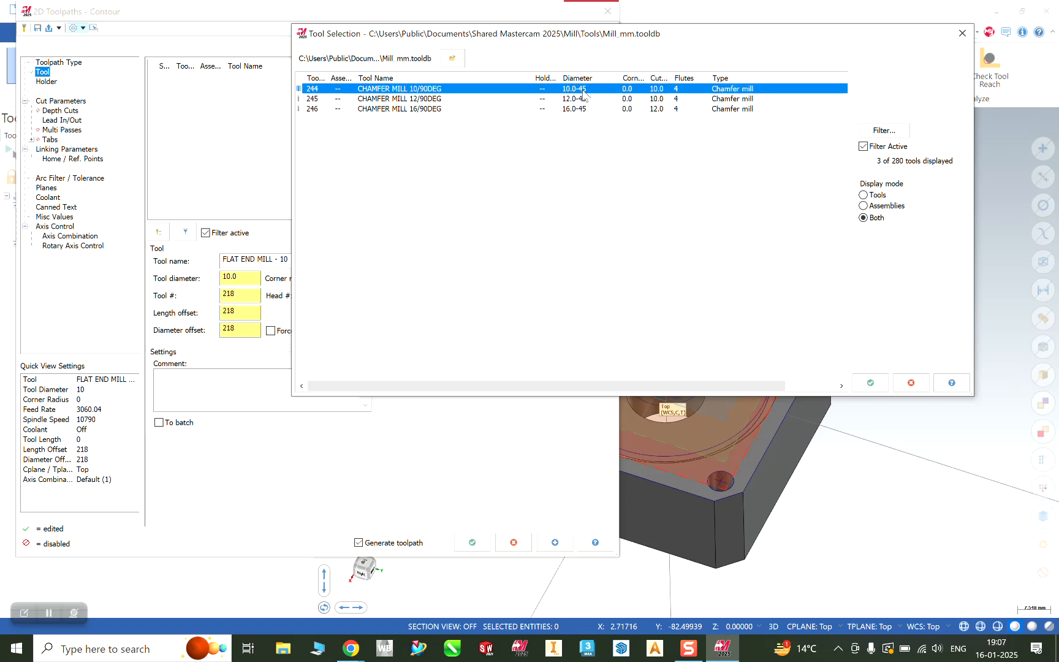
left_click(870, 382)
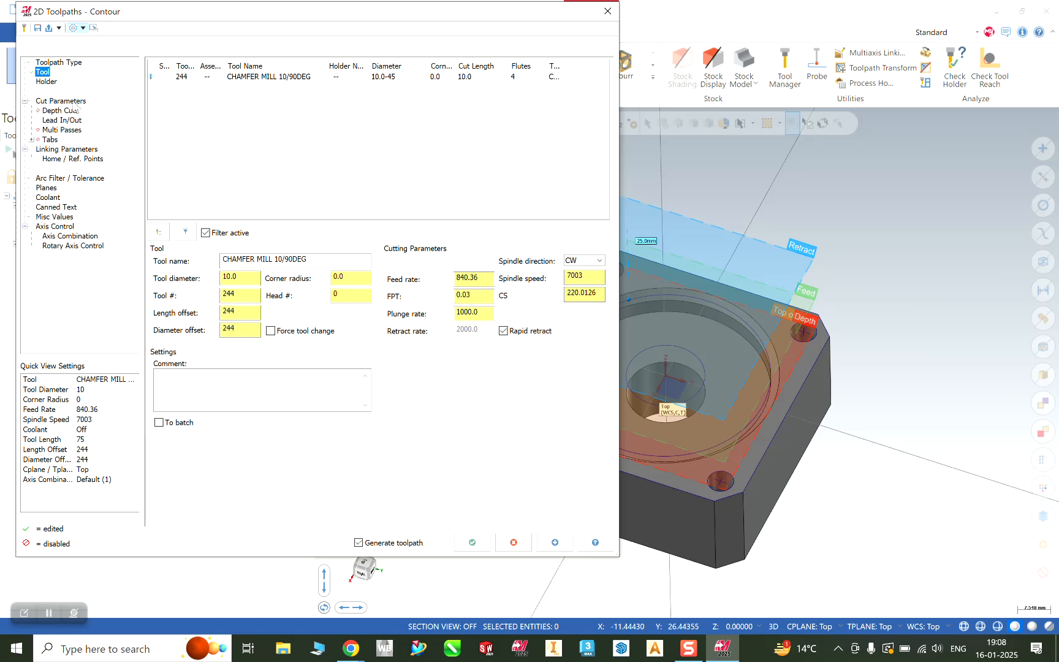
Step: Set the cut parameters' contour type to 2D chamfer with a chamfer width of 2 mm
left_click(60, 101)
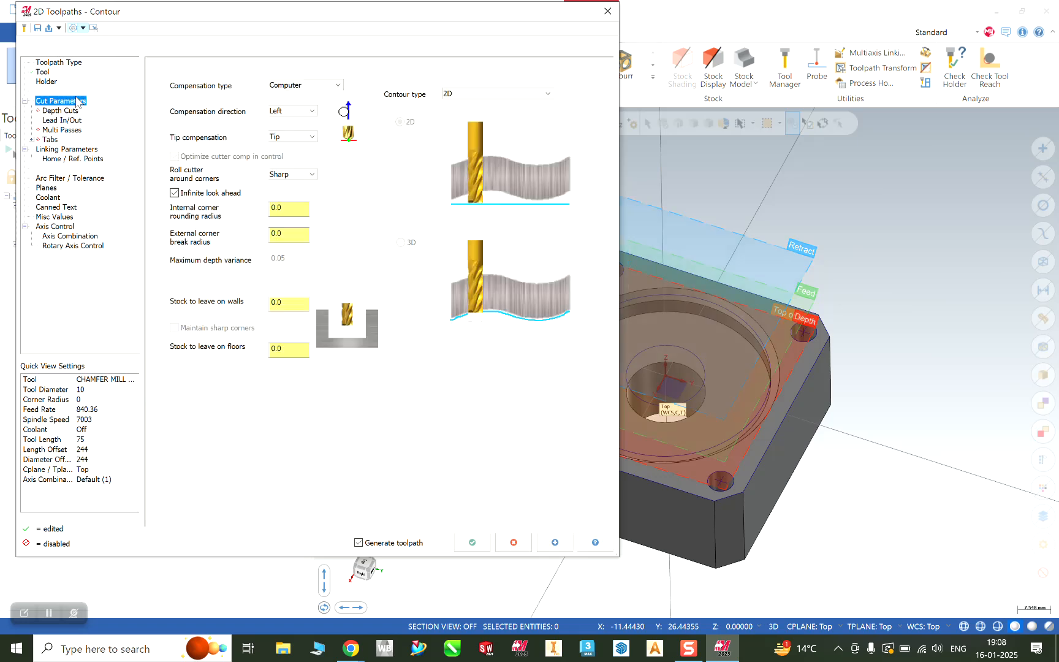
left_click(473, 93)
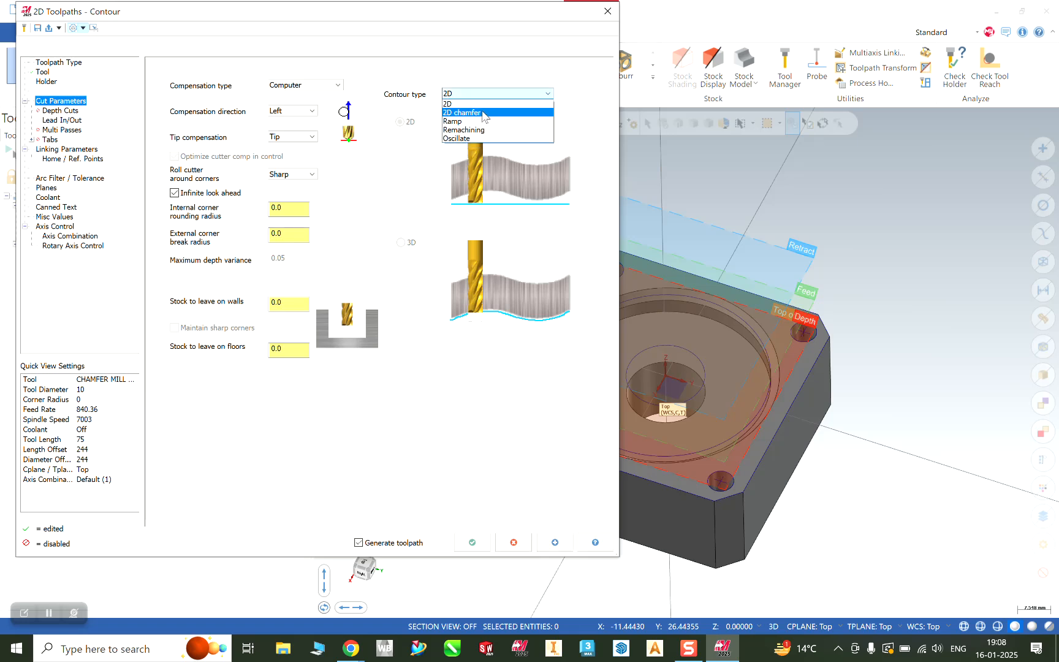
left_click(484, 113)
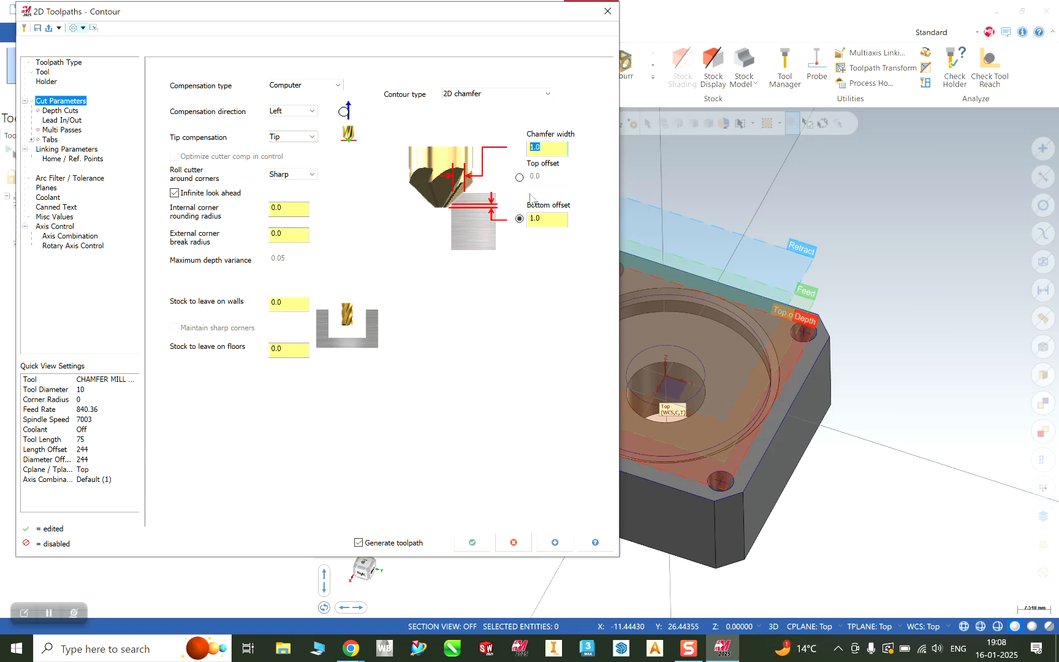
left_click(537, 218)
left_click(552, 147)
type("2")
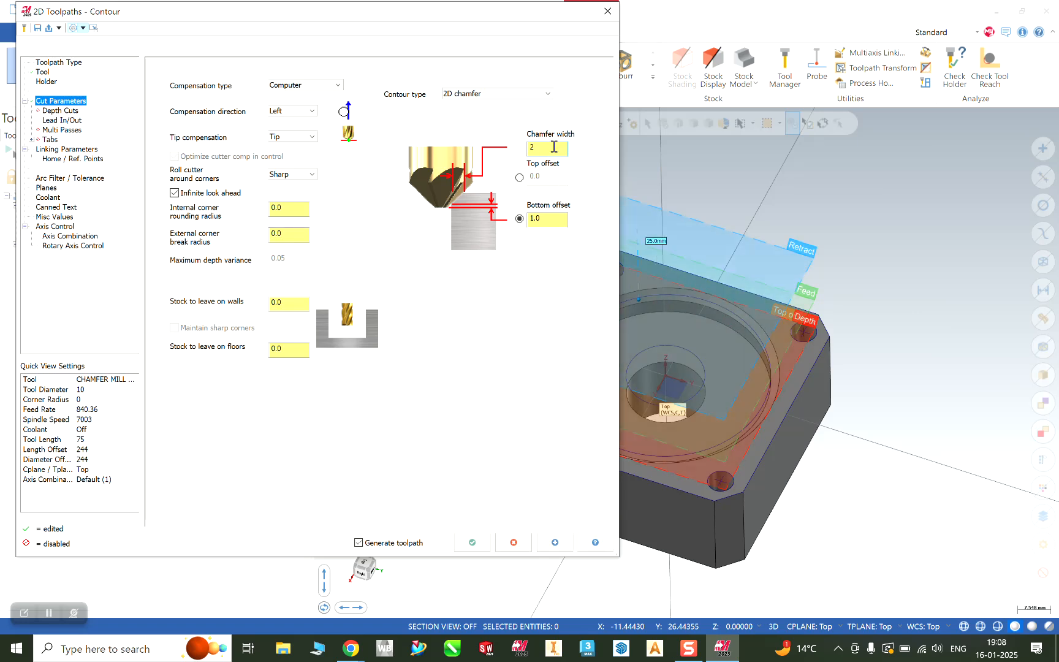
left_click(548, 220)
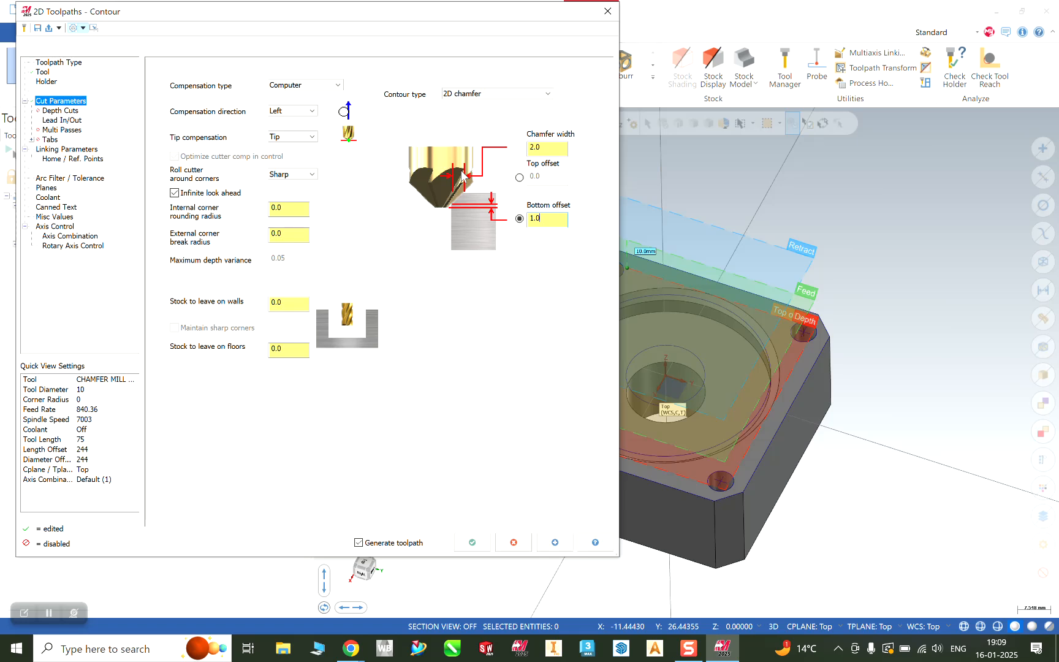
Step: Reselect 2D chamfer as the contour type with a chamfer width of 1.0 mm
left_click_drag(556, 149, 534, 147)
left_click_drag(553, 218, 526, 218)
double_click(547, 149)
left_click_drag(549, 219, 501, 217)
left_click(476, 96)
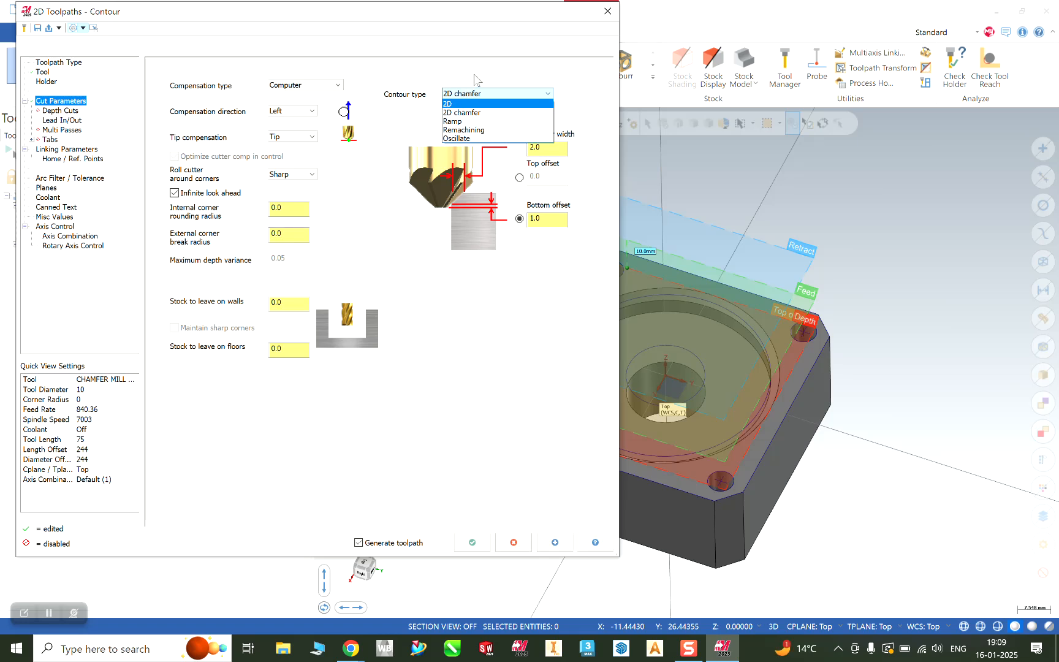
left_click(470, 113)
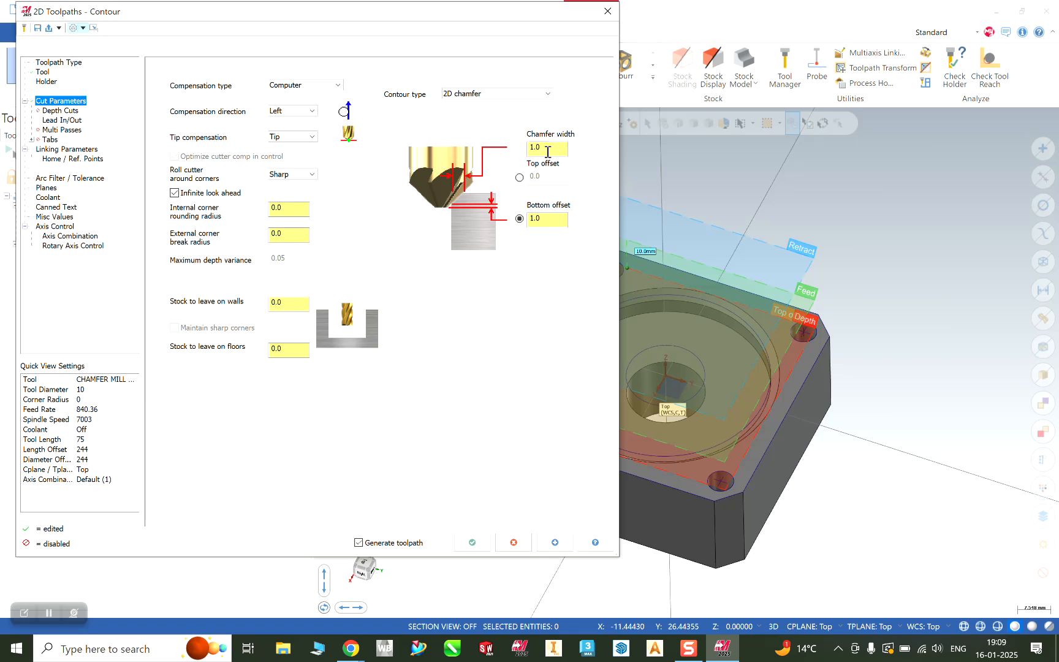
Step: Set the chamfer width to 2 mm in the contour's cut parameters
double_click(277, 302)
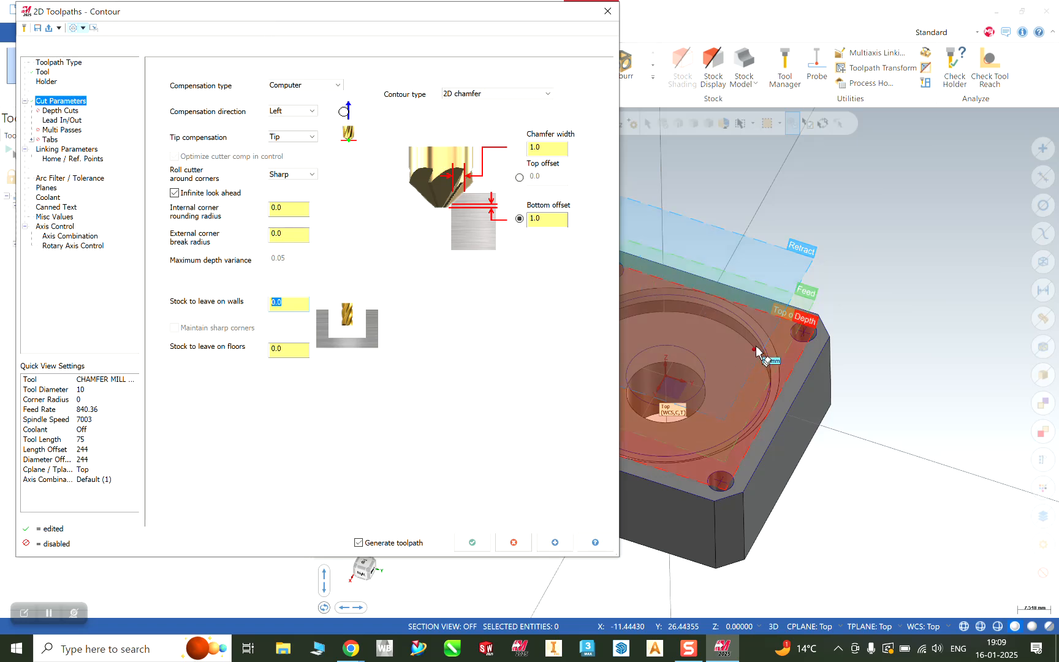
double_click(552, 151)
type("2")
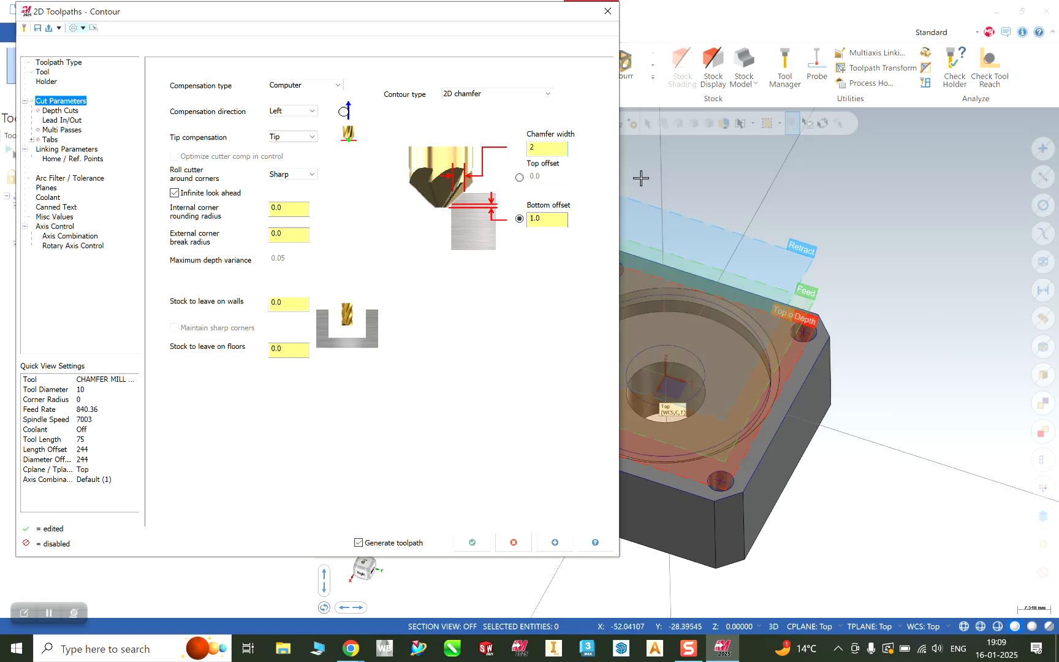
Step: Review the contour's chamfer width, bottom offset and stock-to-leave values along with its depth cuts settings
left_click(556, 218)
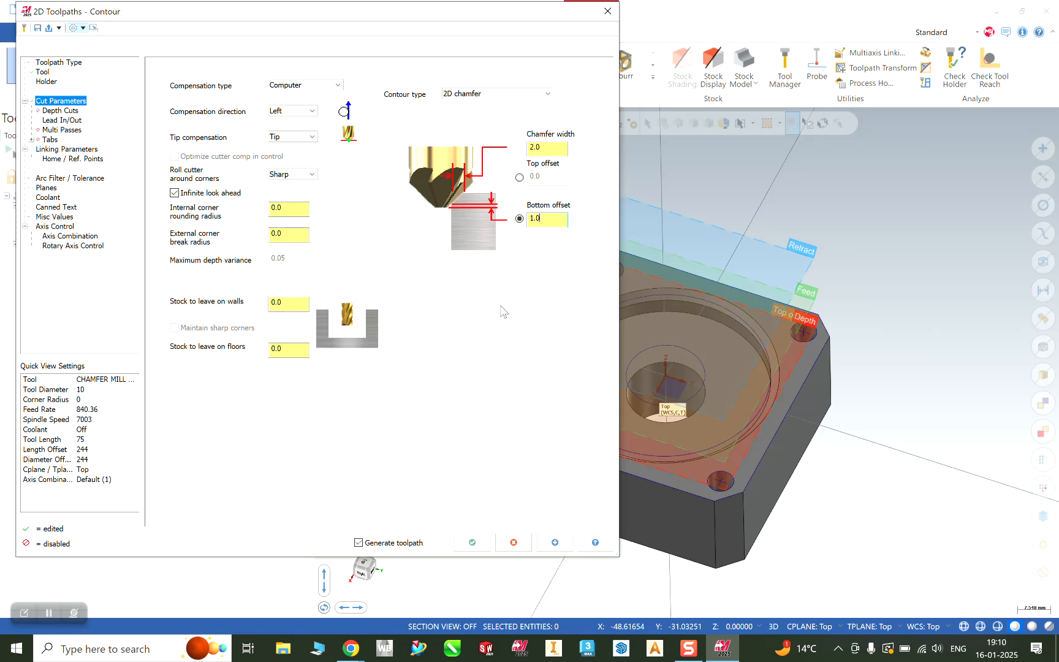
double_click(555, 148)
left_click_drag(294, 303, 249, 302)
left_click_drag(290, 350, 243, 355)
left_click(68, 112)
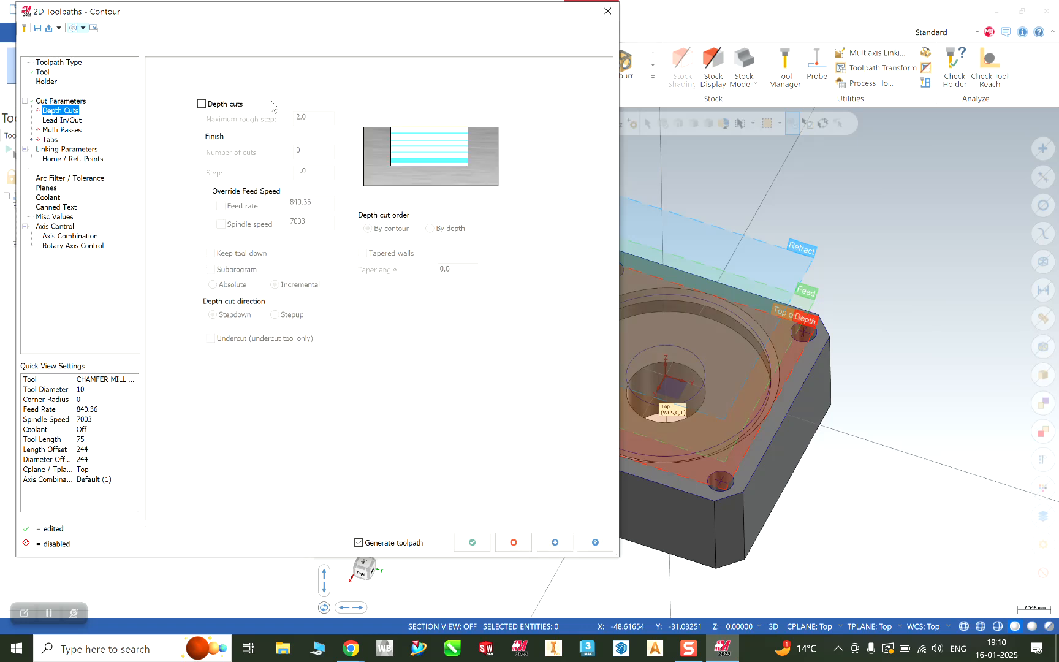
left_click(62, 101)
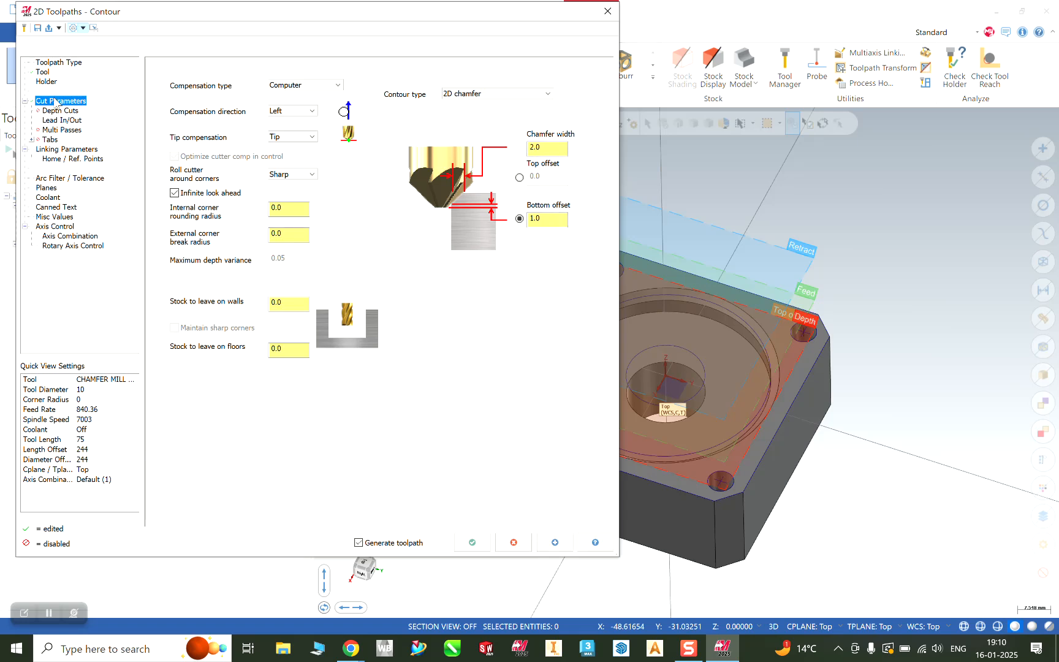
left_click(55, 111)
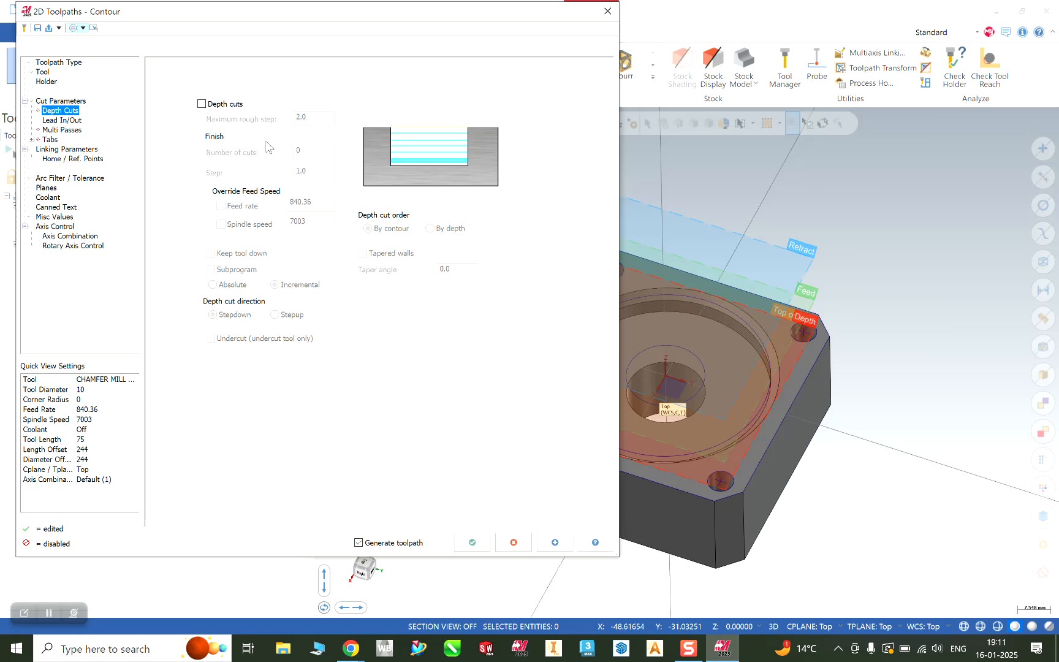
Step: Try the Perpendicular and Profile ramp entry line types in the lead in/out settings, and return the entry line to Tangent
left_click(78, 120)
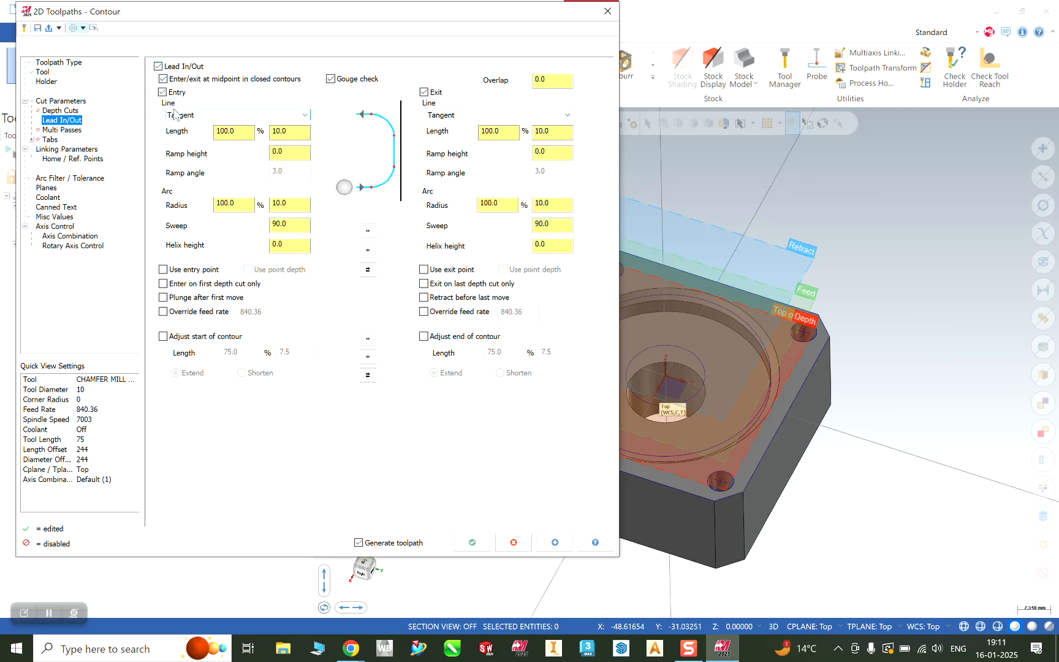
left_click(184, 116)
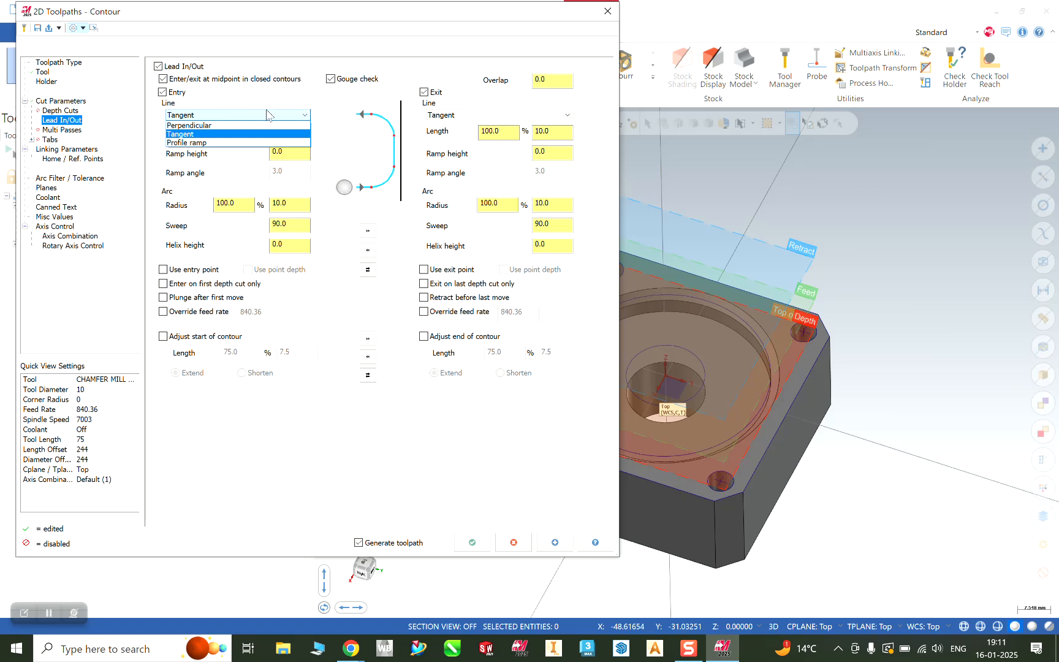
left_click(205, 126)
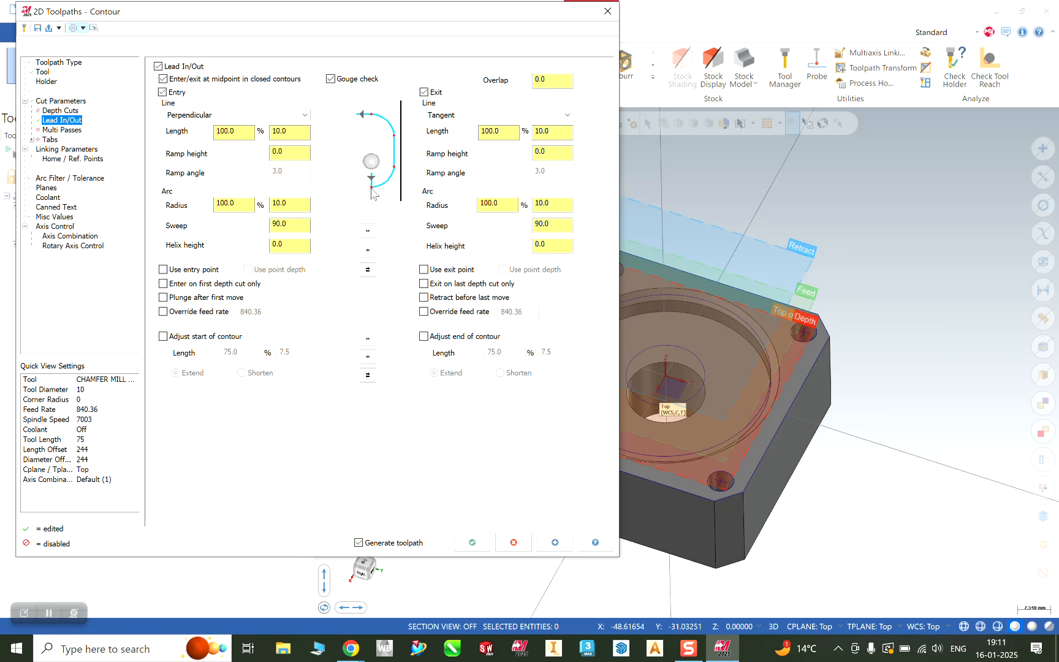
left_click(238, 114)
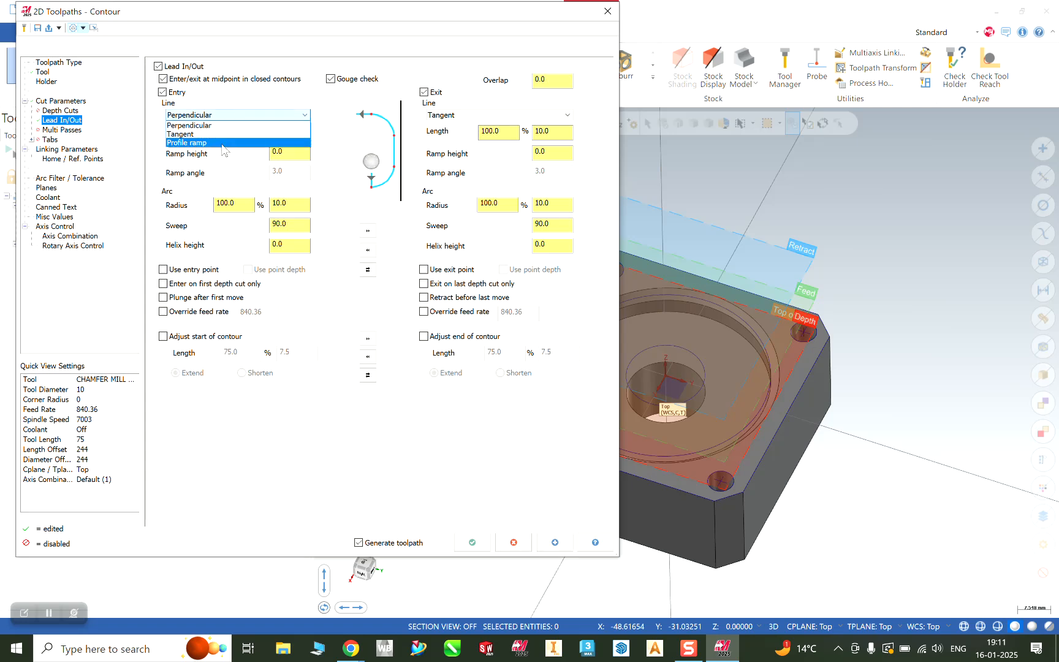
left_click(193, 130)
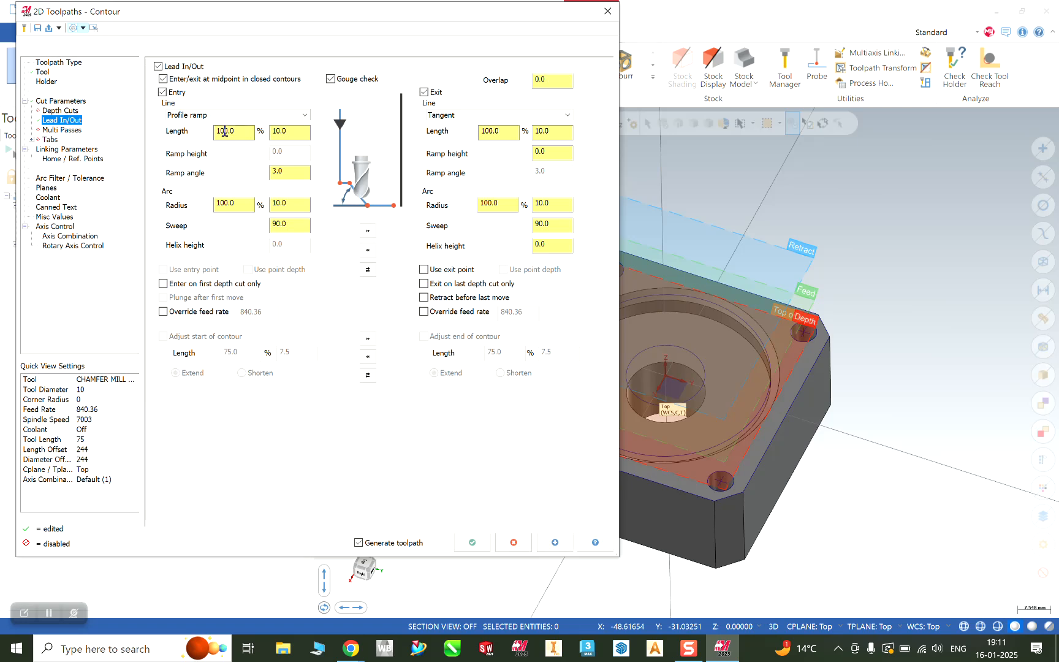
left_click(202, 116)
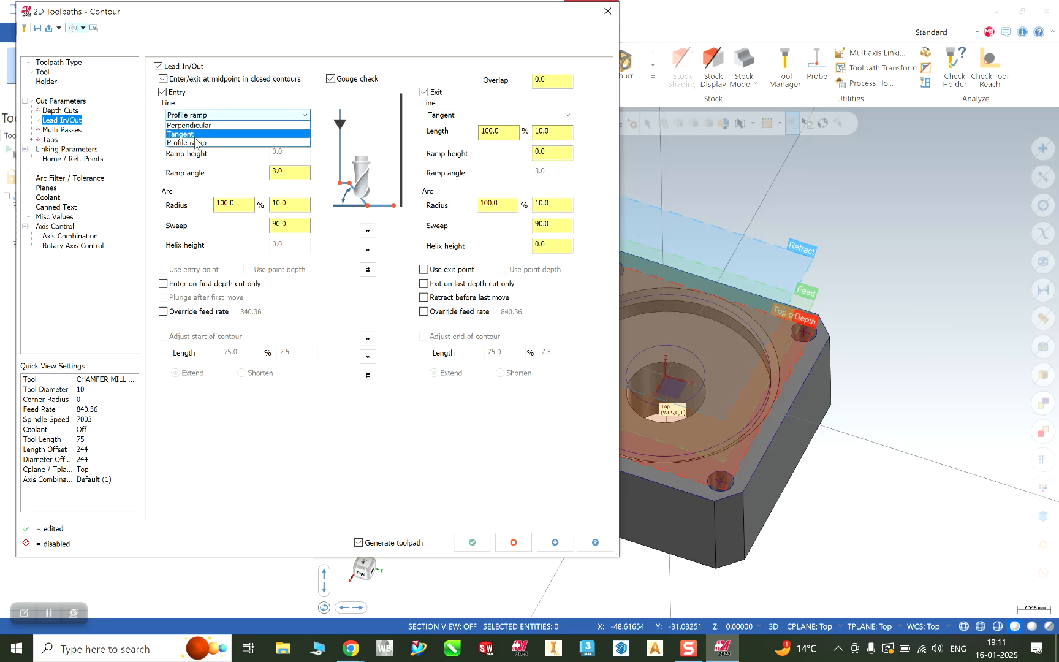
left_click(195, 135)
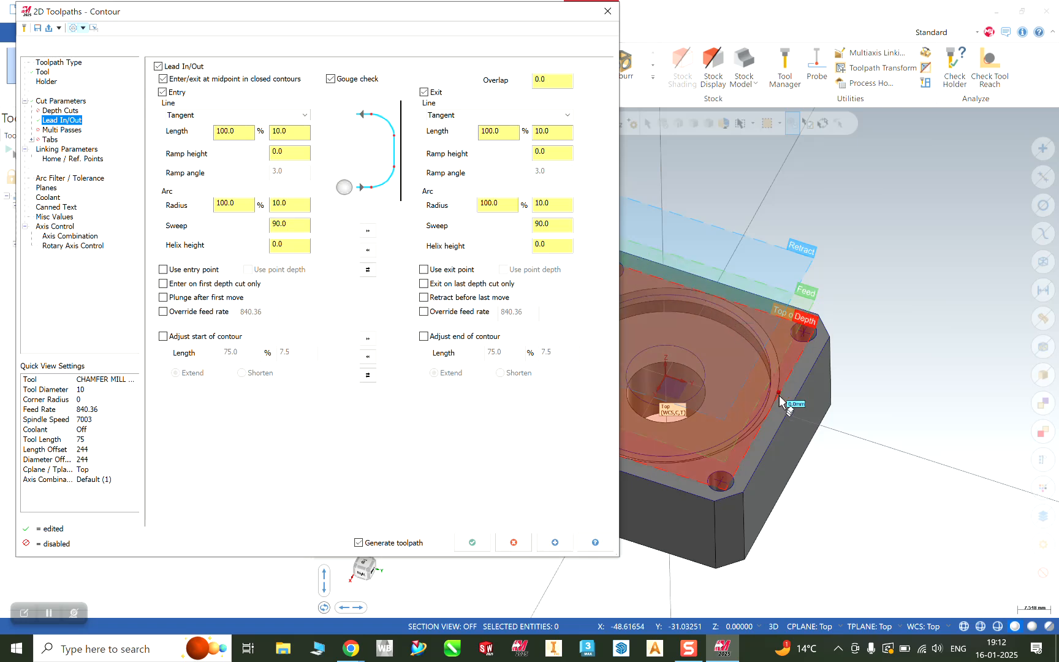
Step: Set the lead-in entry line length to 60 percent
left_click(230, 133)
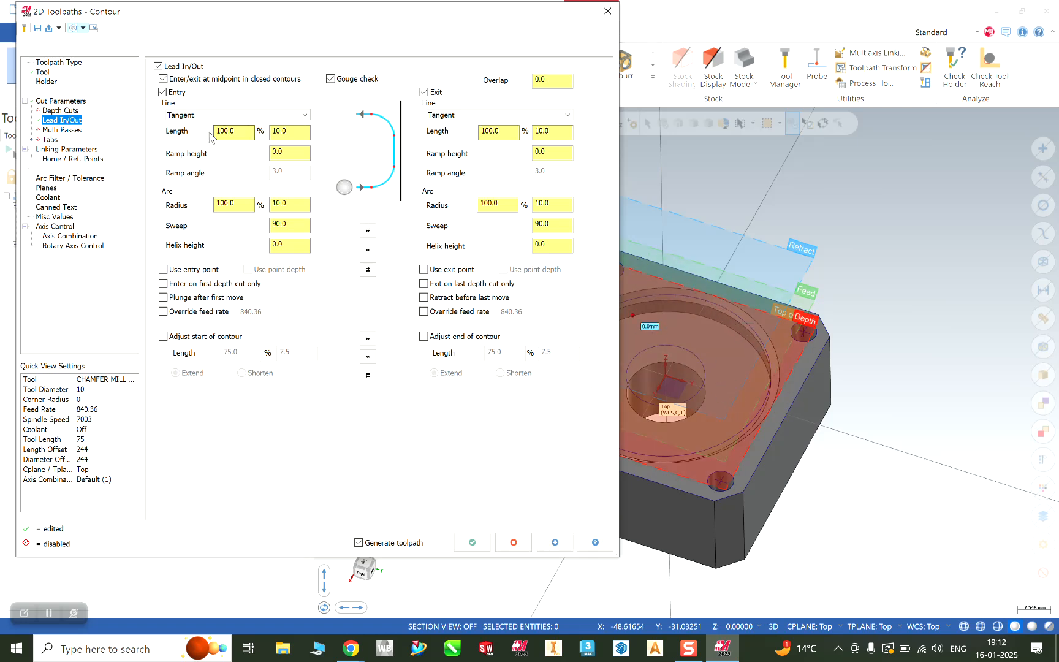
left_click(299, 133)
left_click_drag(240, 131, 208, 133)
type("60")
key("Tab")
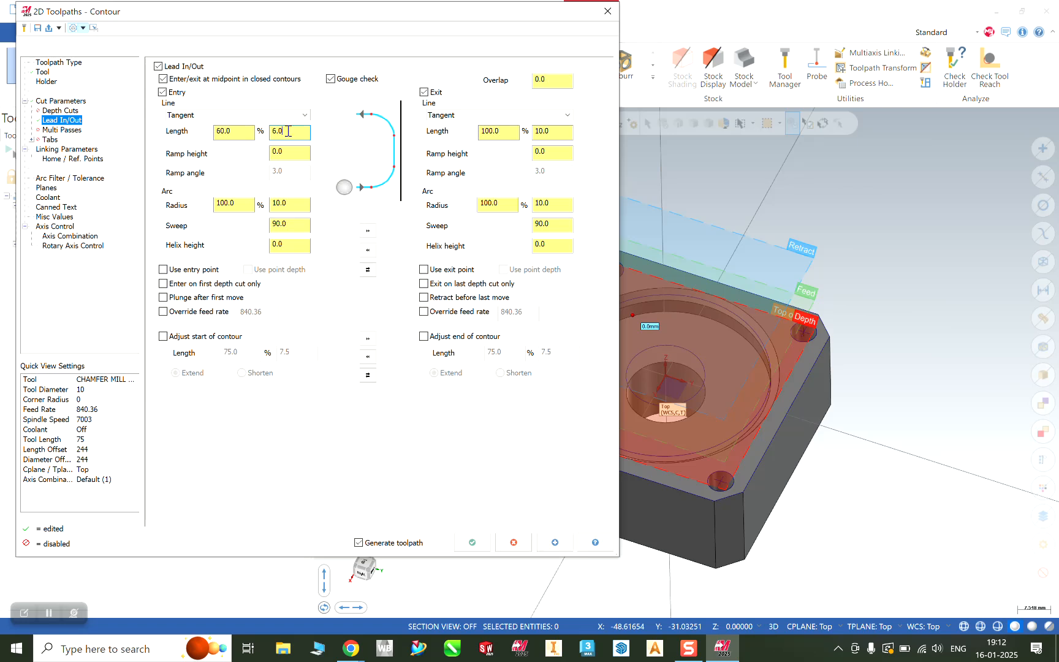
Step: Set the entry arc radius to 60 percent and copy the entry settings to the exit
key("Tab")
key("Tab")
type("6")
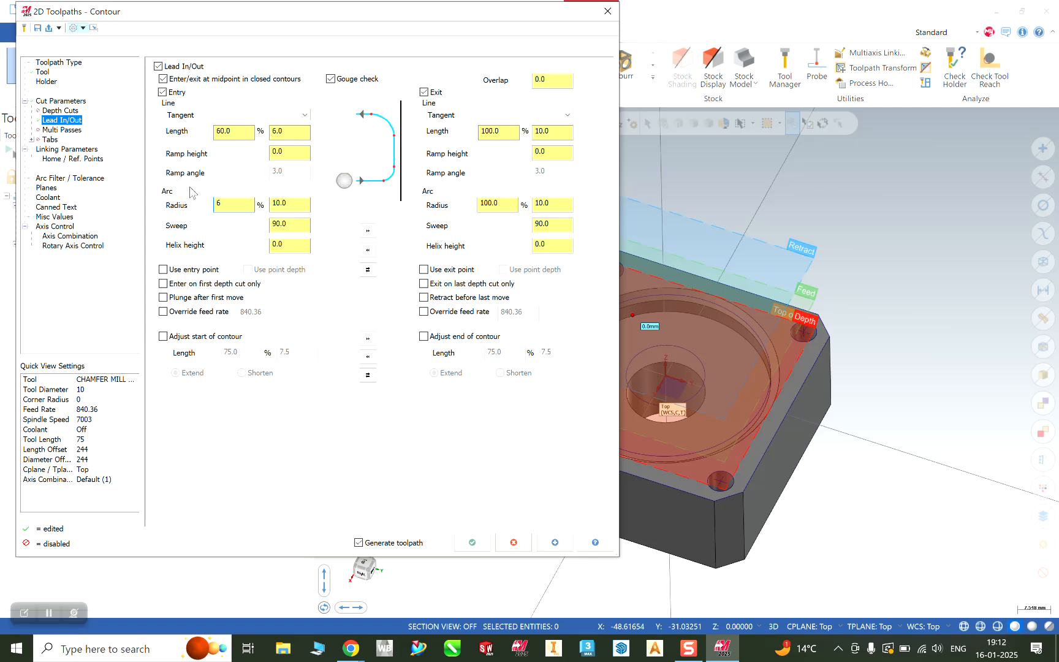
type("0")
left_click(246, 133)
left_click(369, 231)
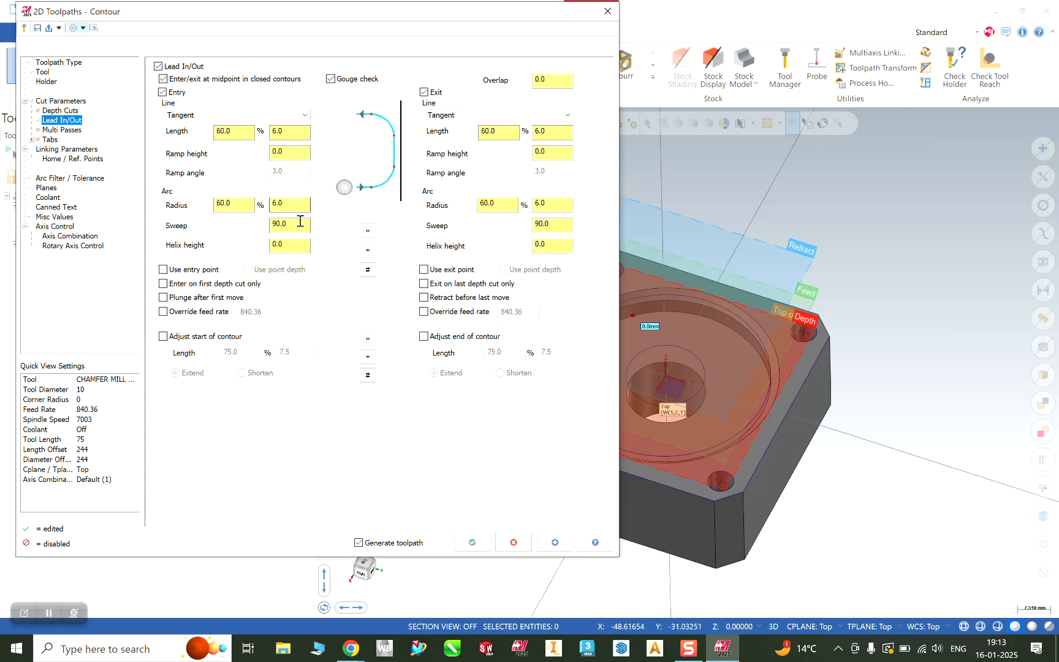
Step: Dismiss the Bentley CONNECTION Client window and review the contour's multi passes and tabs settings
left_click(296, 228)
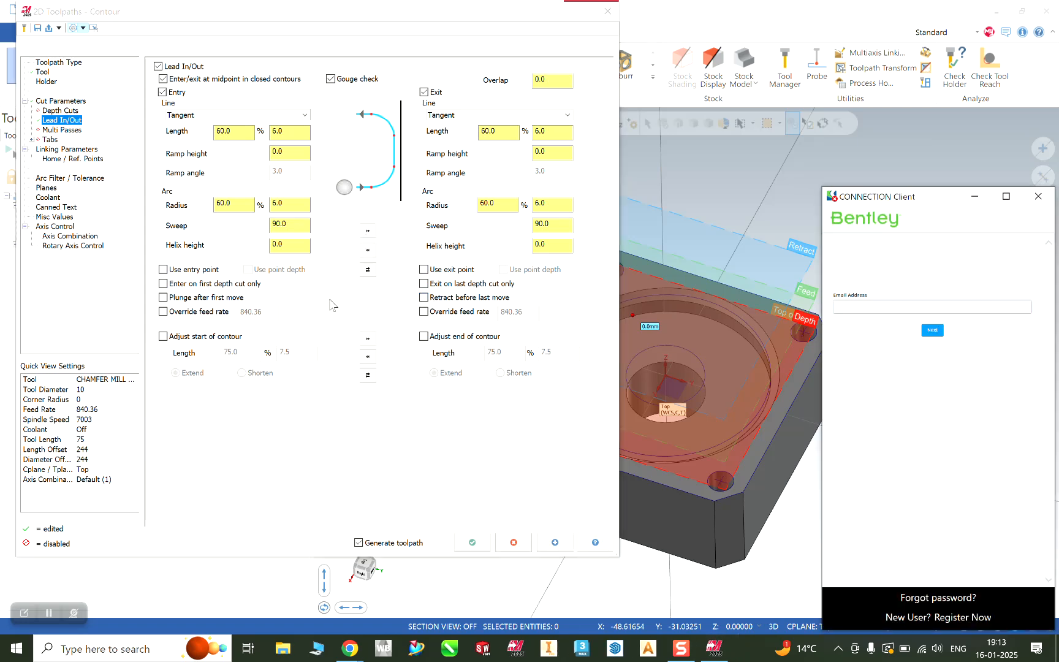
left_click(1038, 196)
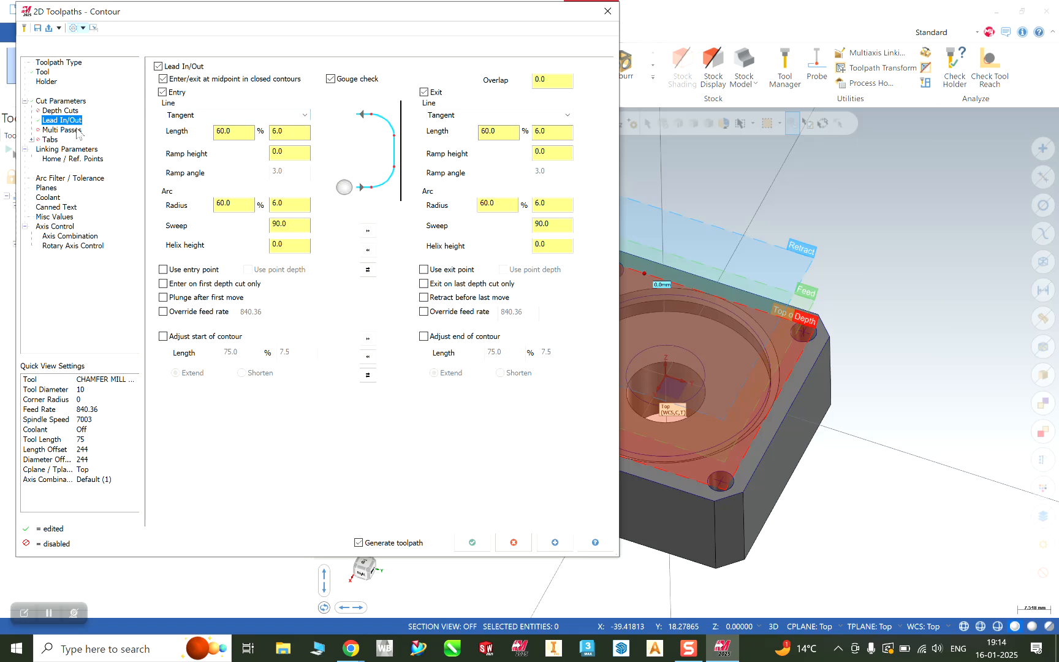
left_click(77, 131)
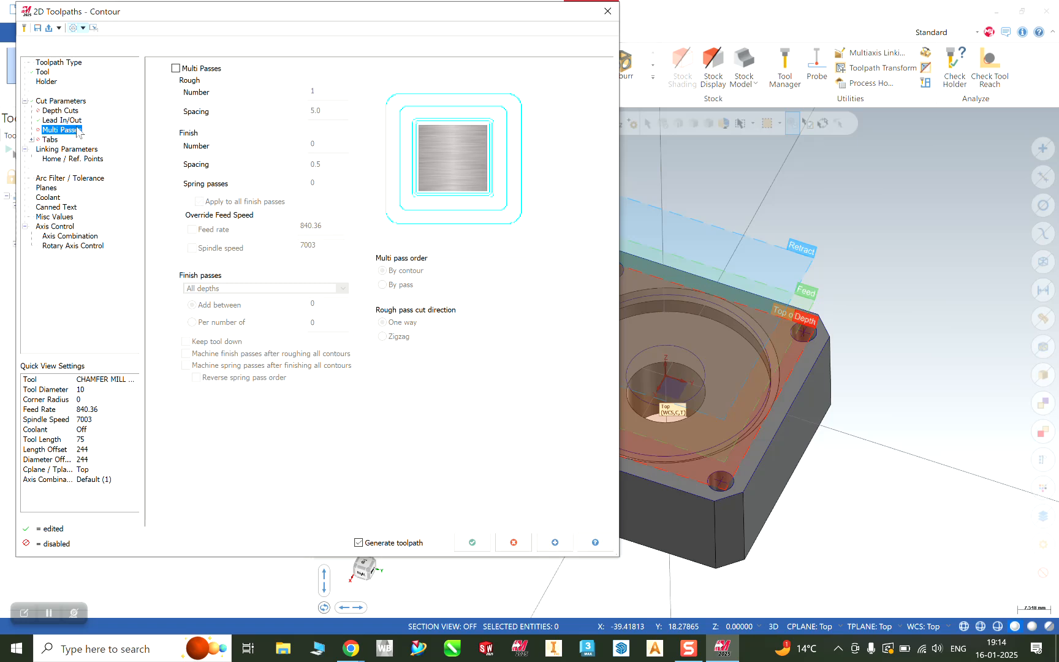
left_click(49, 140)
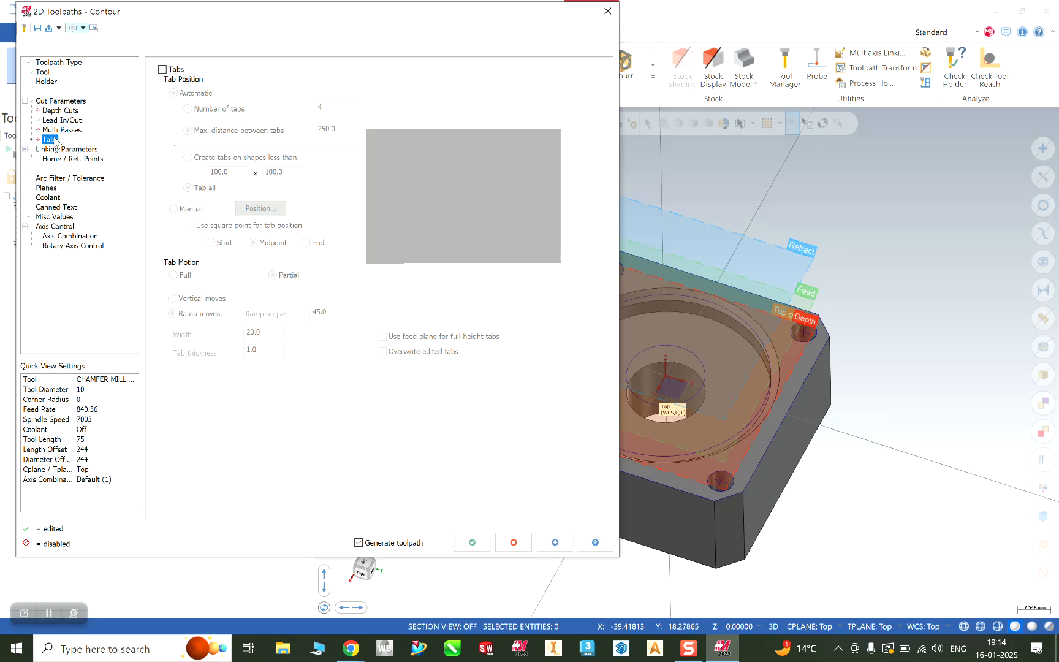
Step: Enable the clearance plane in the linking parameters at an absolute height of 50.0
left_click(55, 150)
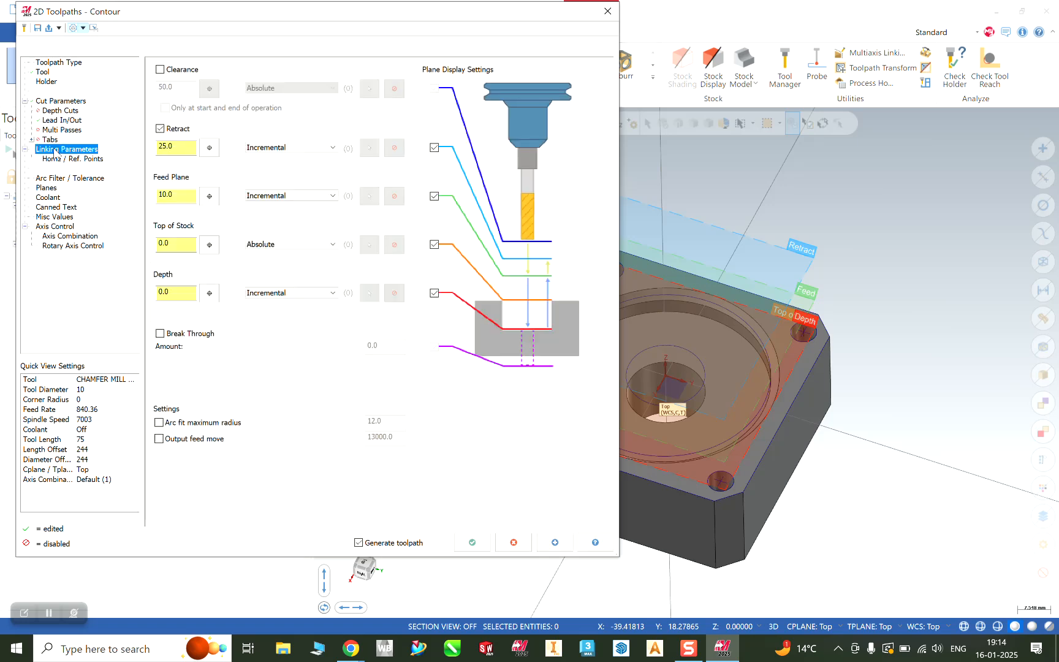
left_click(160, 70)
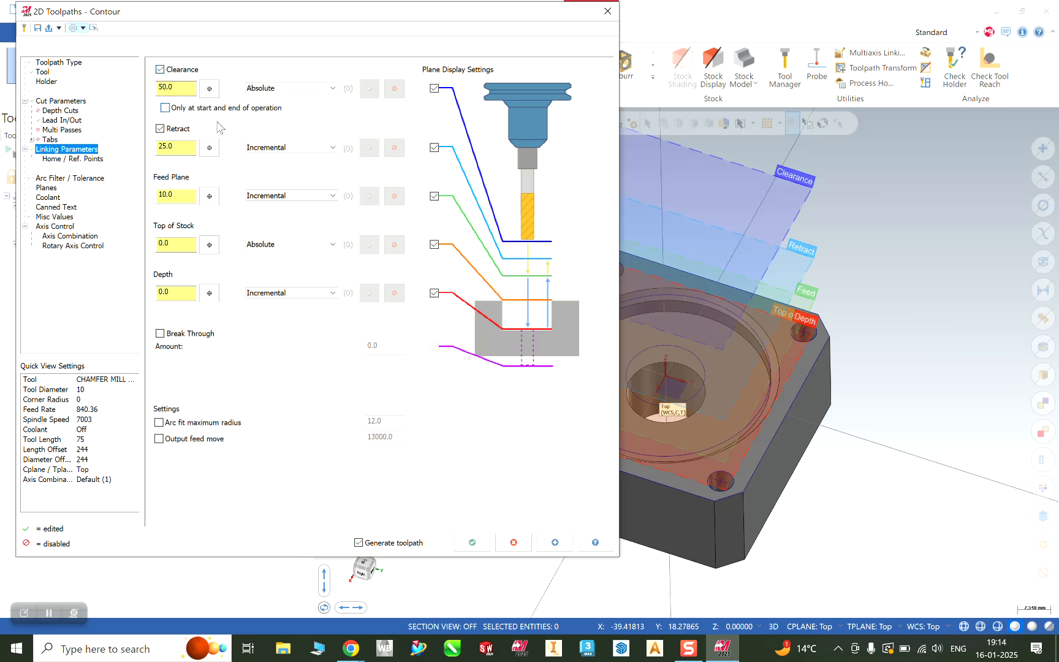
left_click_drag(177, 87, 144, 85)
Step: Set both the retract height and the depth to Absolute in the linking parameters
left_click_drag(175, 145, 147, 155)
left_click(292, 195)
left_click(293, 195)
left_click(292, 149)
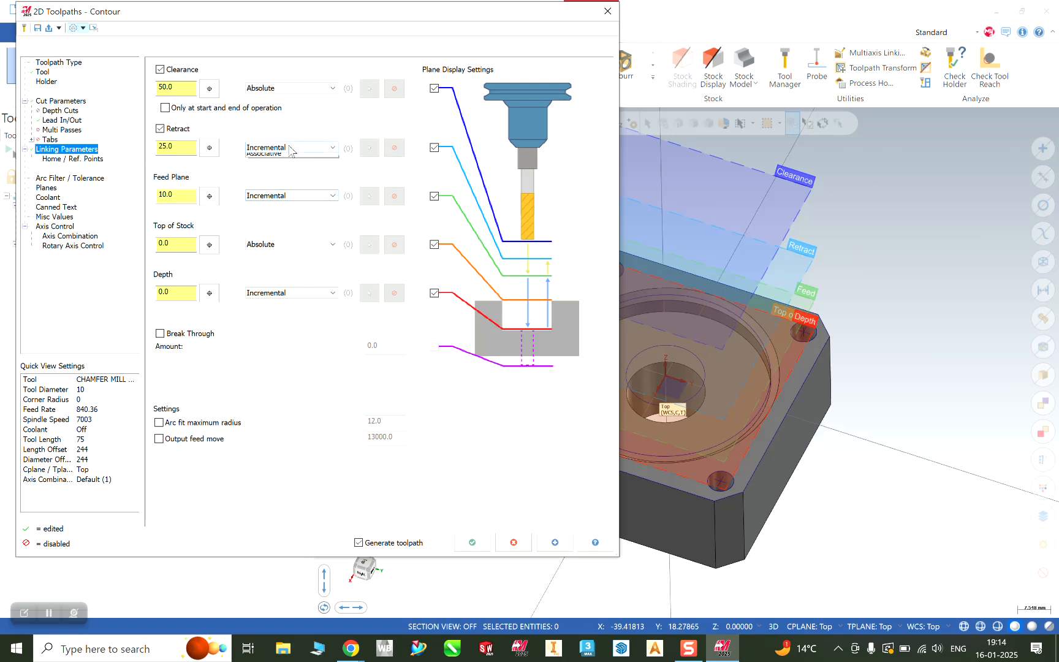
left_click(291, 159)
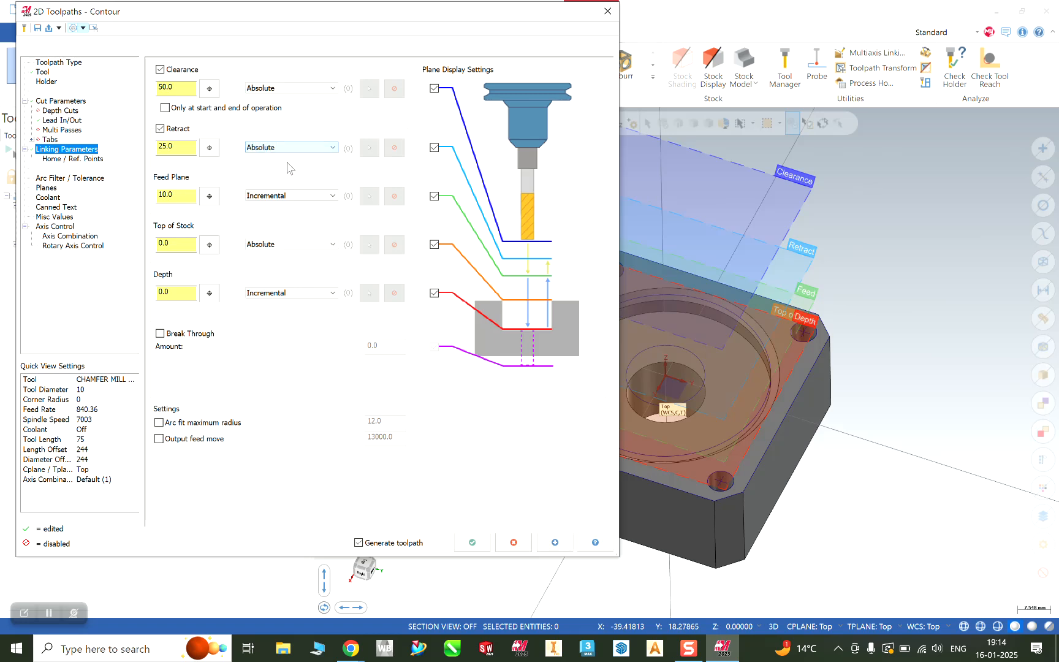
left_click(268, 296)
left_click(265, 302)
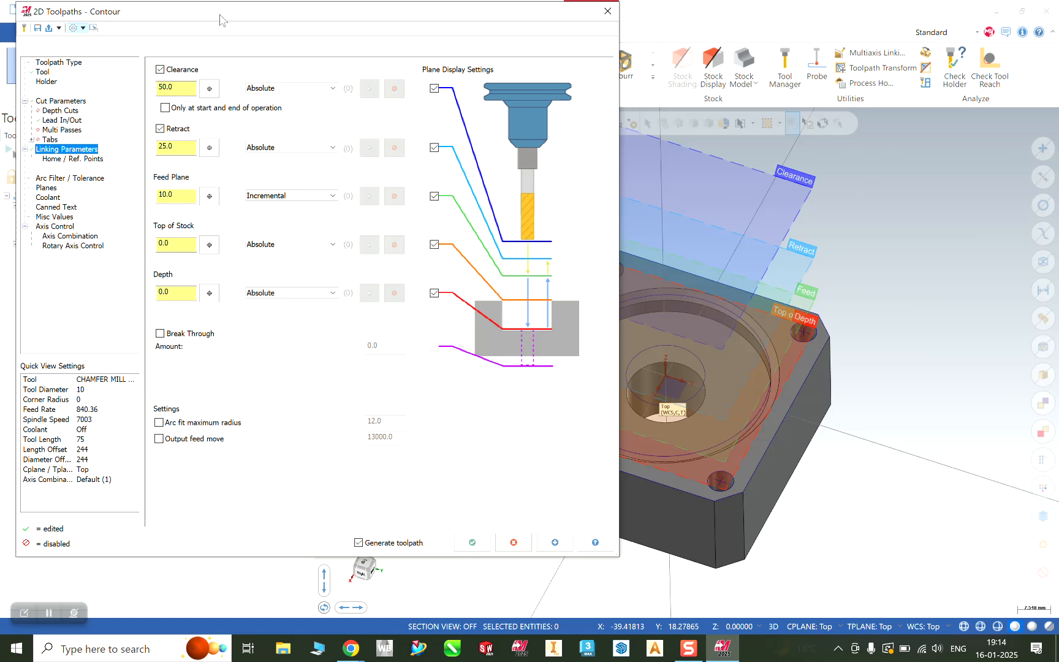
Step: Recheck the bottom offset in the cut parameters and accept the settings to generate the 2D chamfer toolpath
left_click(73, 101)
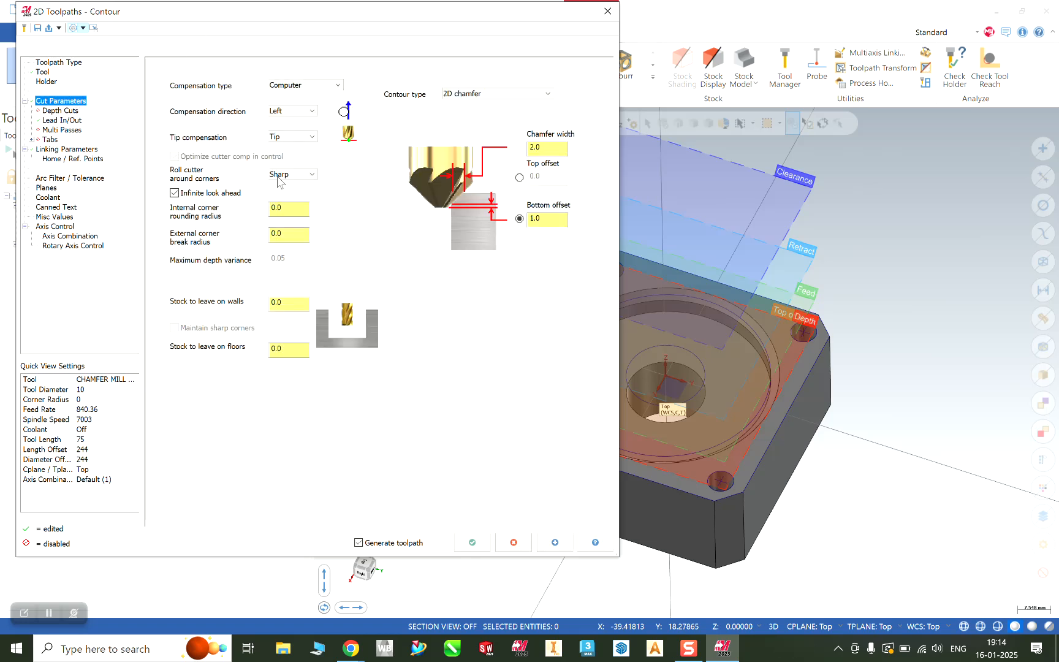
double_click(536, 219)
left_click(473, 542)
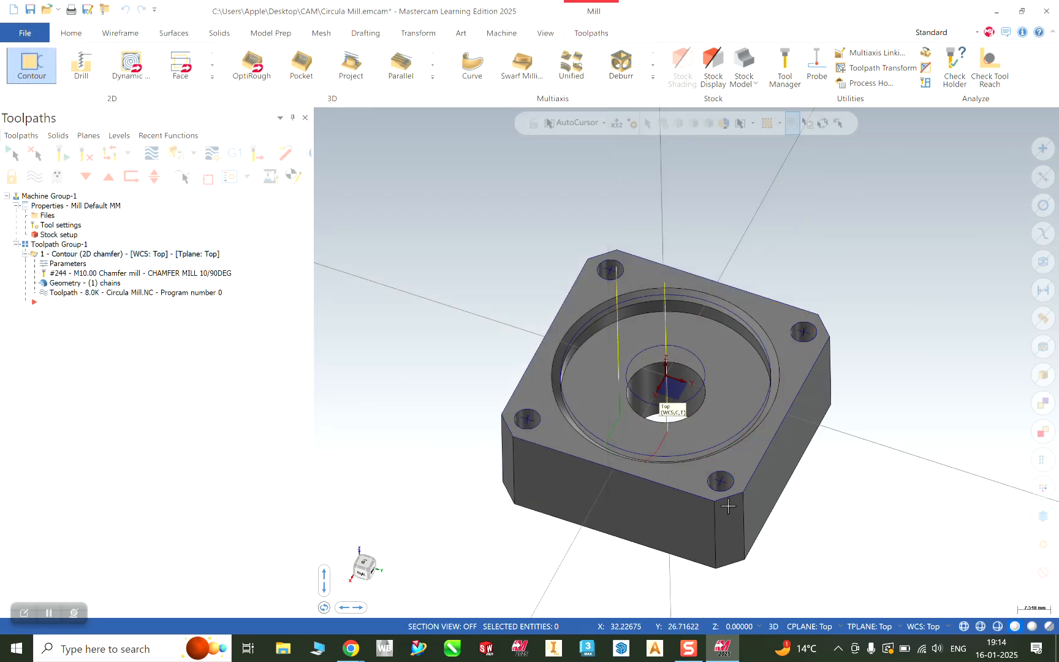
Step: Backplot the 2D chamfer contour toolpath, lowering the playback speed slightly and playing the tool motion over the circular pocket
middle_click_drag(862, 452, 621, 462)
scroll(622, 461, "up", 5)
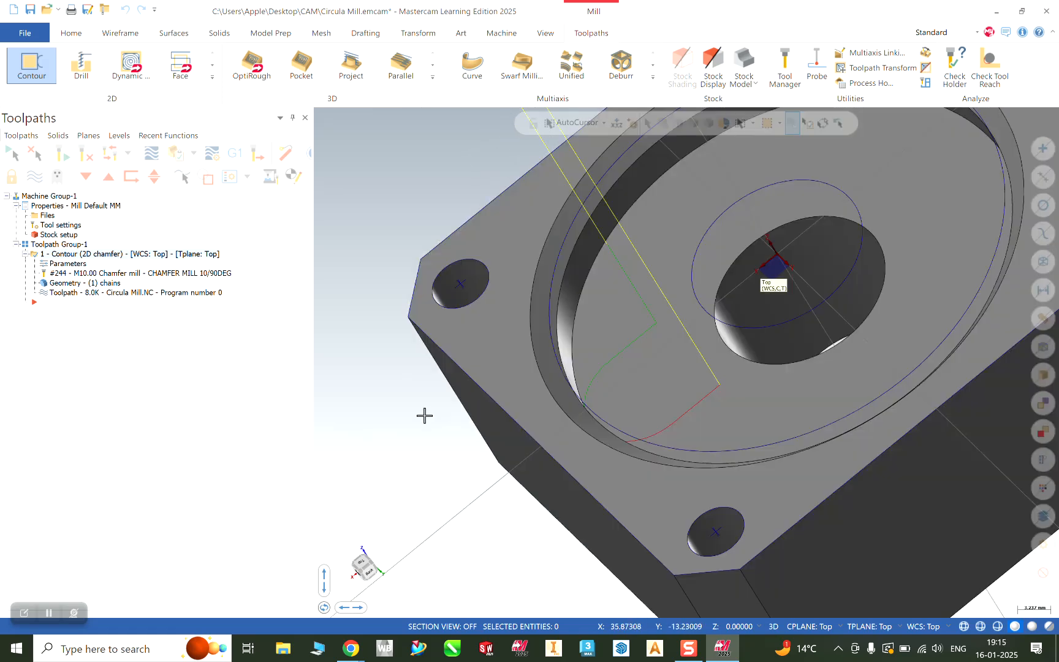
middle_click_drag(423, 417, 405, 431)
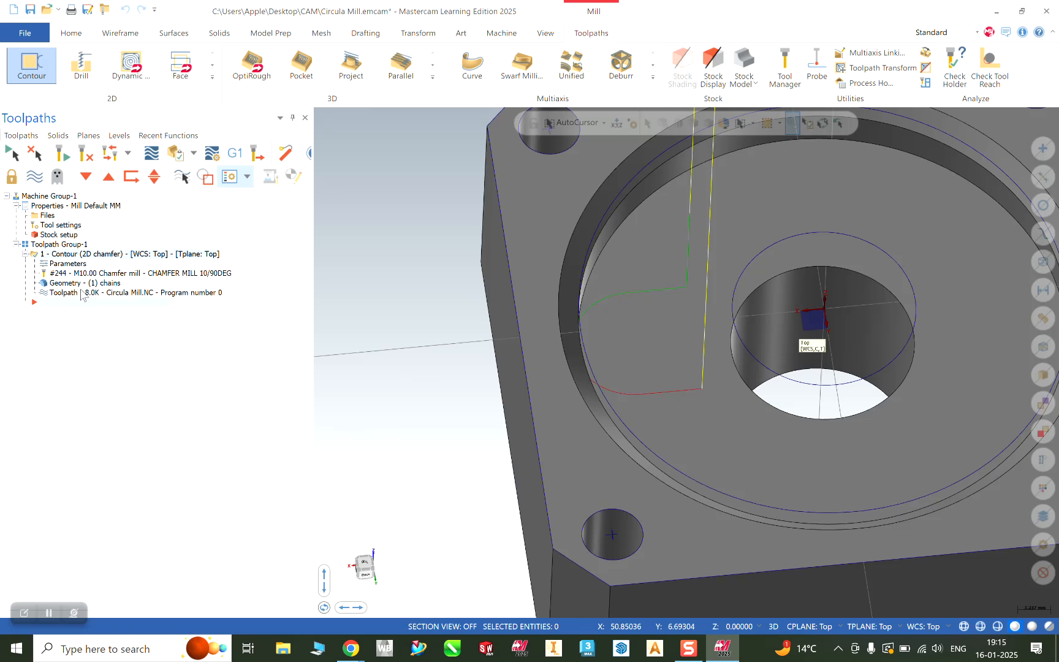
key("alt+t")
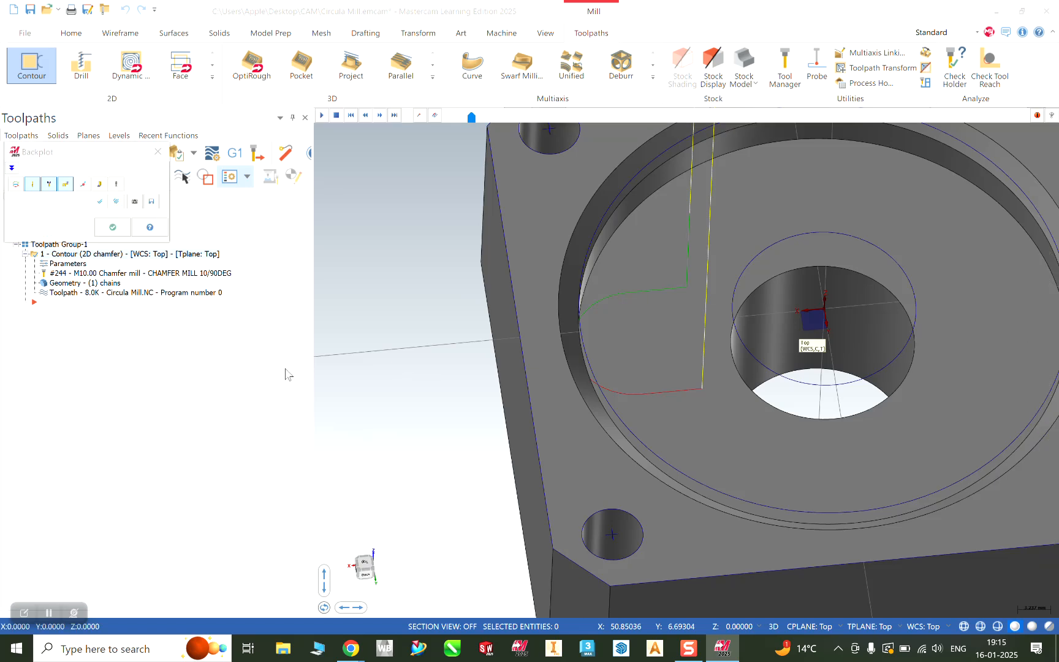
scroll(359, 264, "down", 3)
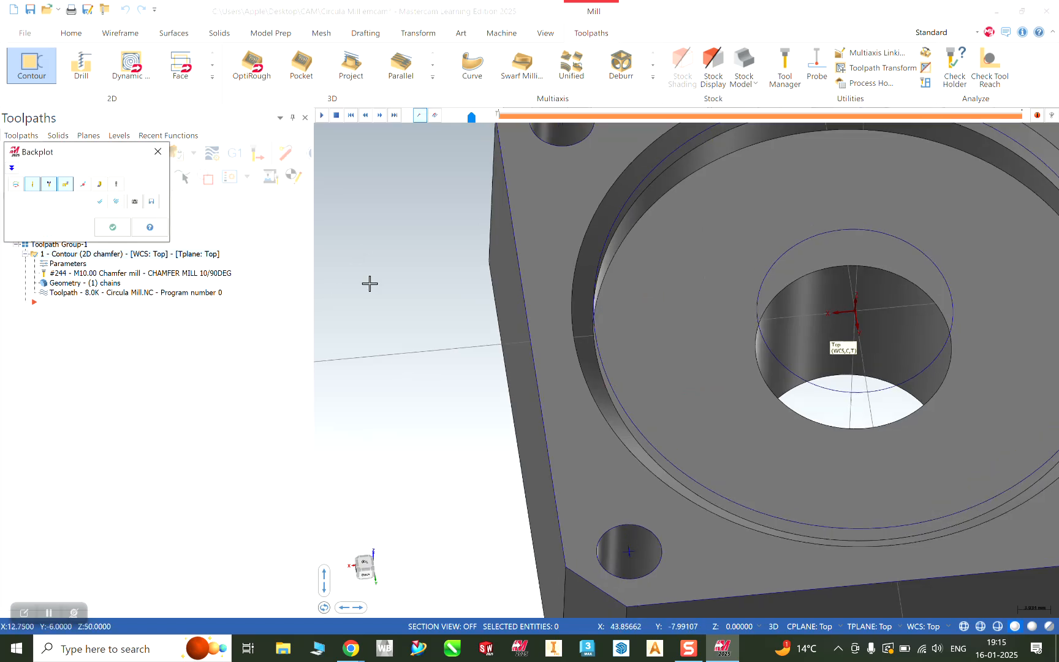
scroll(367, 279, "up", 1)
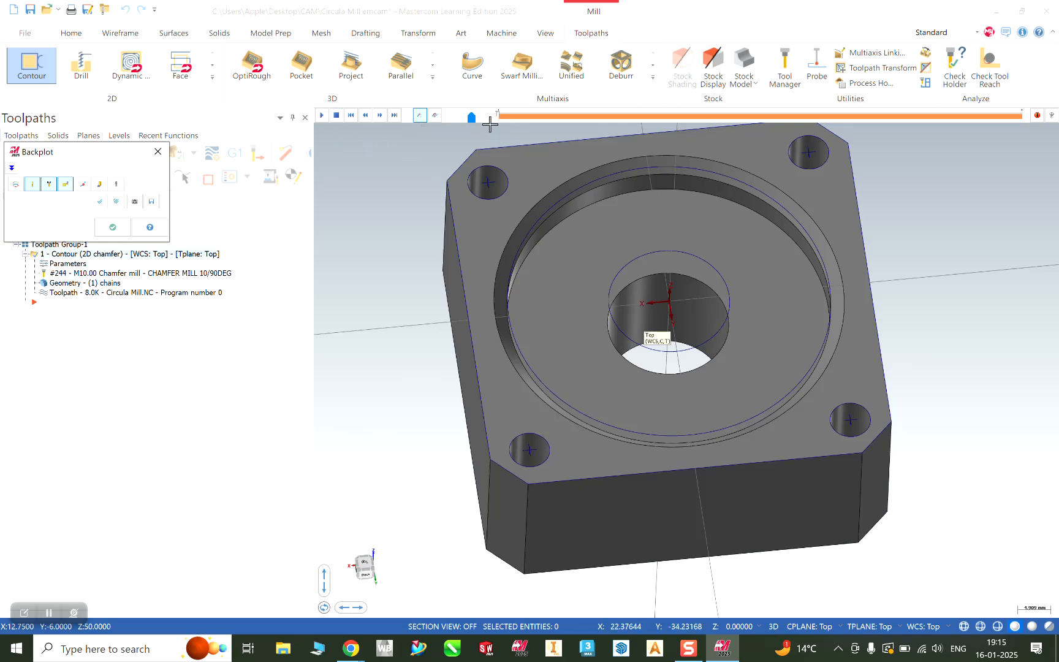
left_click(470, 118)
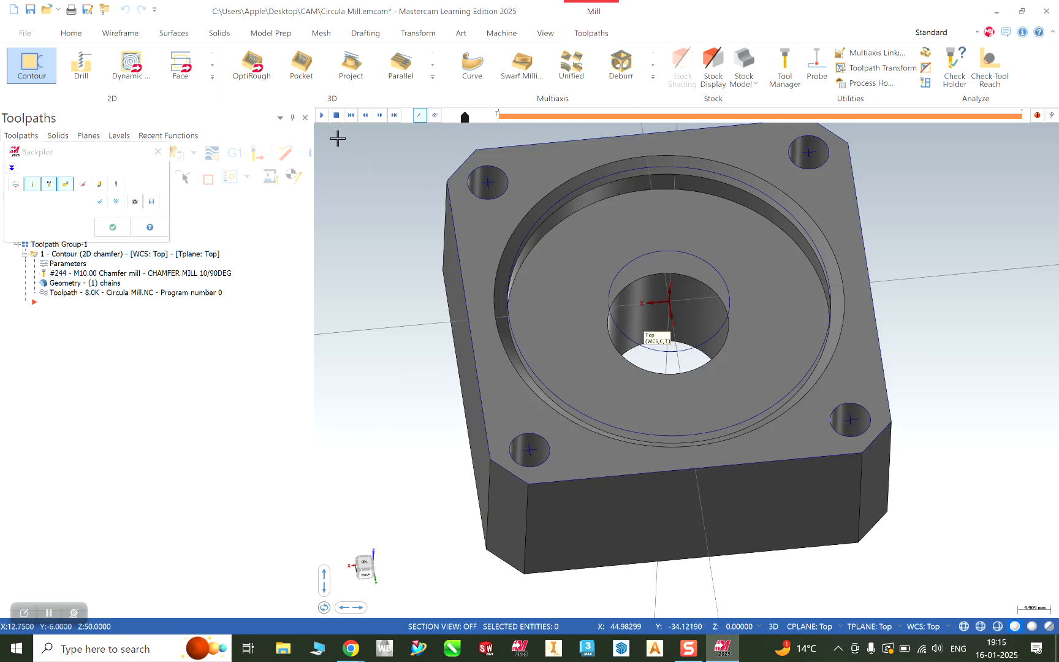
scroll(519, 262, "down", 2)
scroll(523, 237, "down", 2)
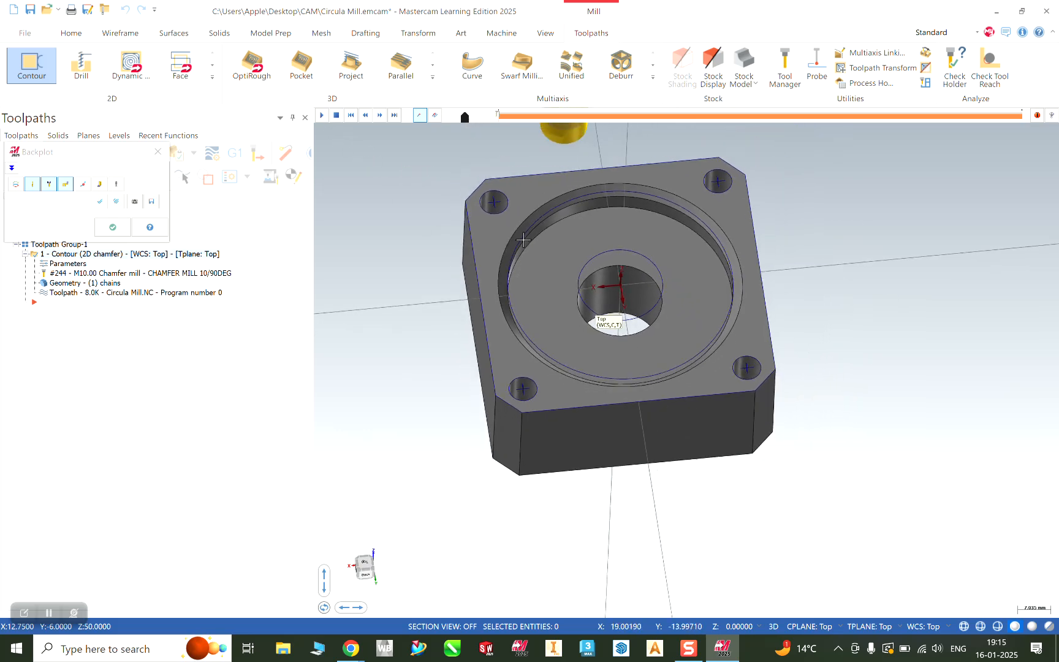
middle_click_drag(610, 169, 515, 246)
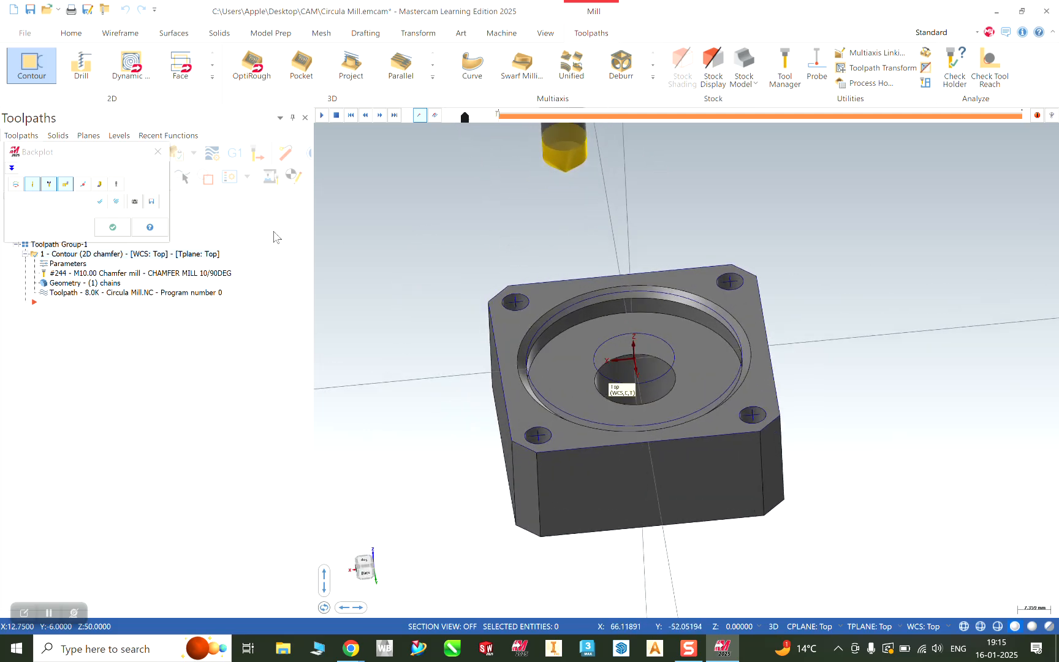
left_click(321, 114)
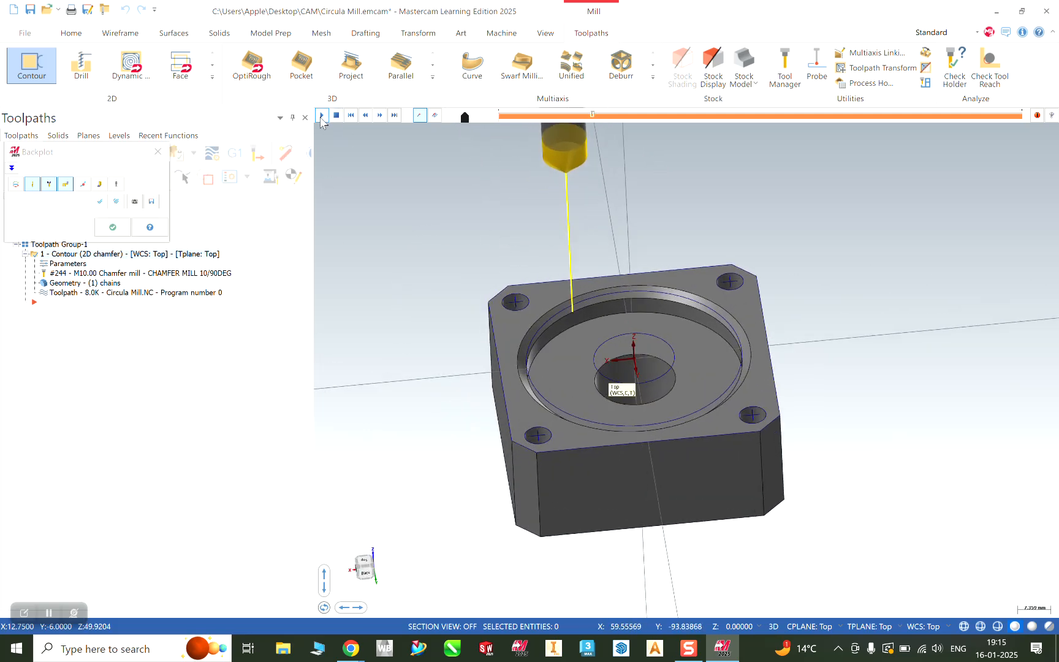